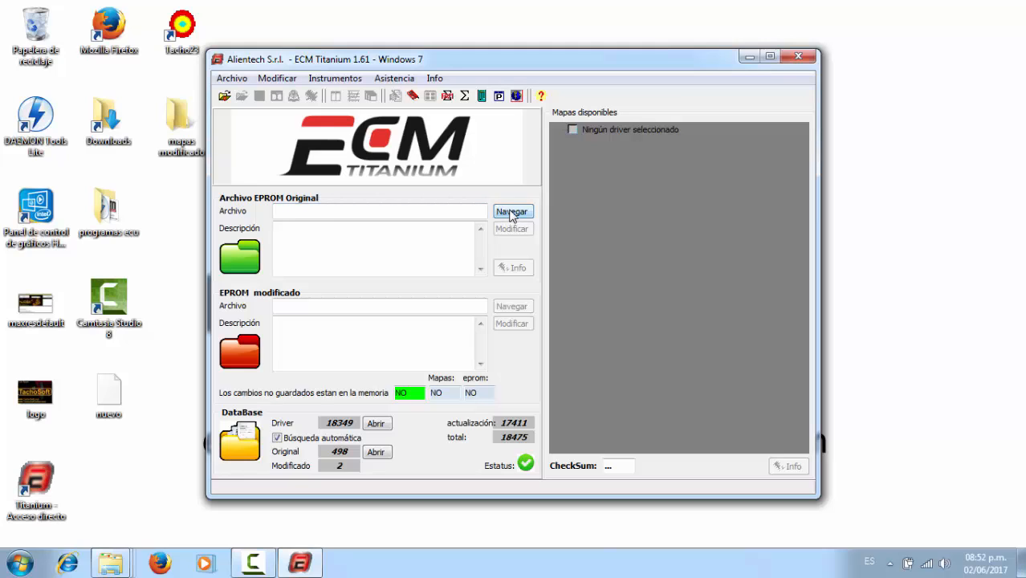
- Load the Corolla 1.4 D4D 90hp file as the original EPROM from H:\programas ecu\original-ecu-files-pack\original-ecu-files\Toyota\COROLA
{"action": "left_click", "coordinate": [511, 213]}
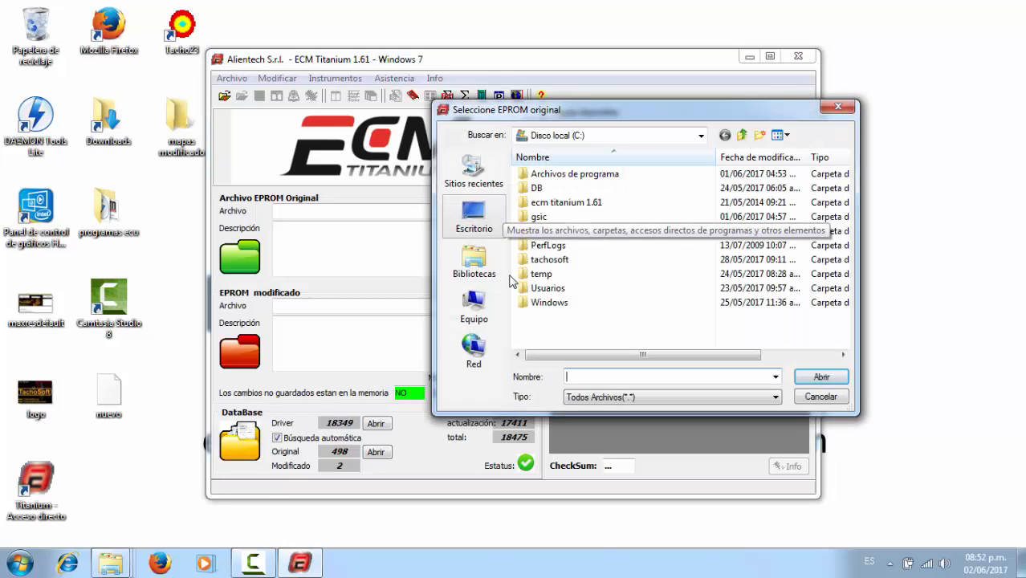
{"action": "left_click", "coordinate": [476, 308]}
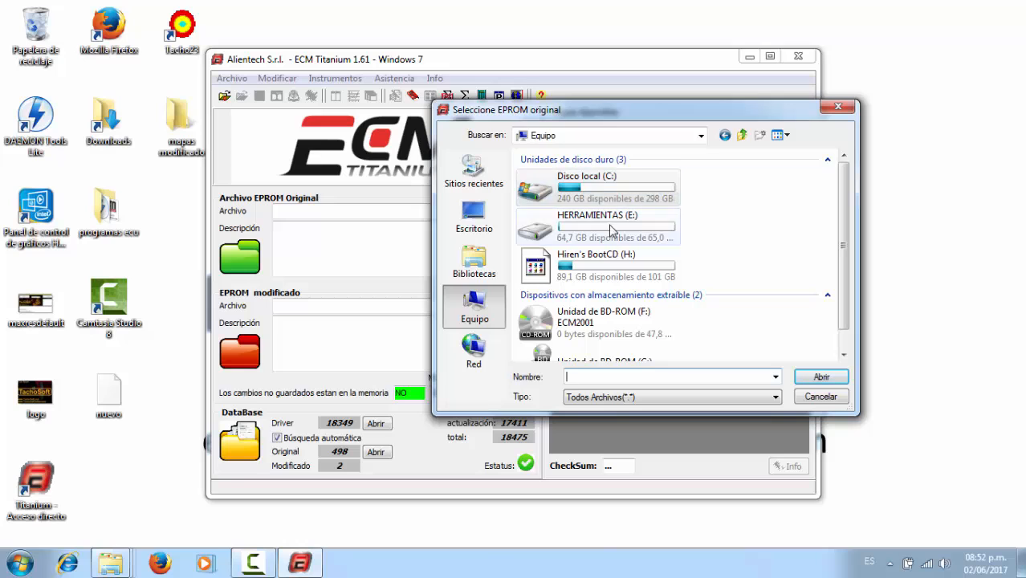
{"action": "double_click", "coordinate": [598, 257]}
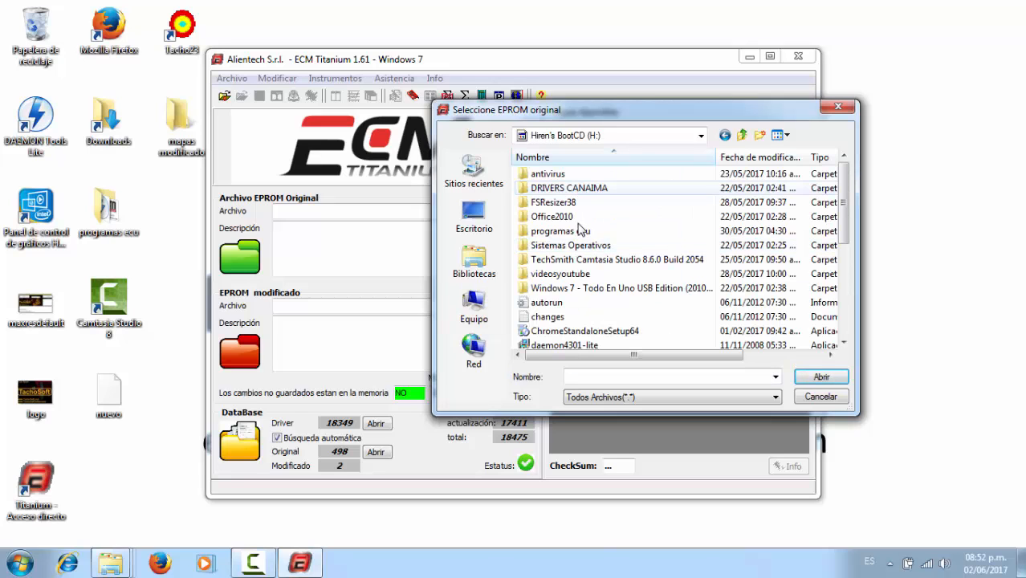
{"action": "double_click", "coordinate": [581, 232]}
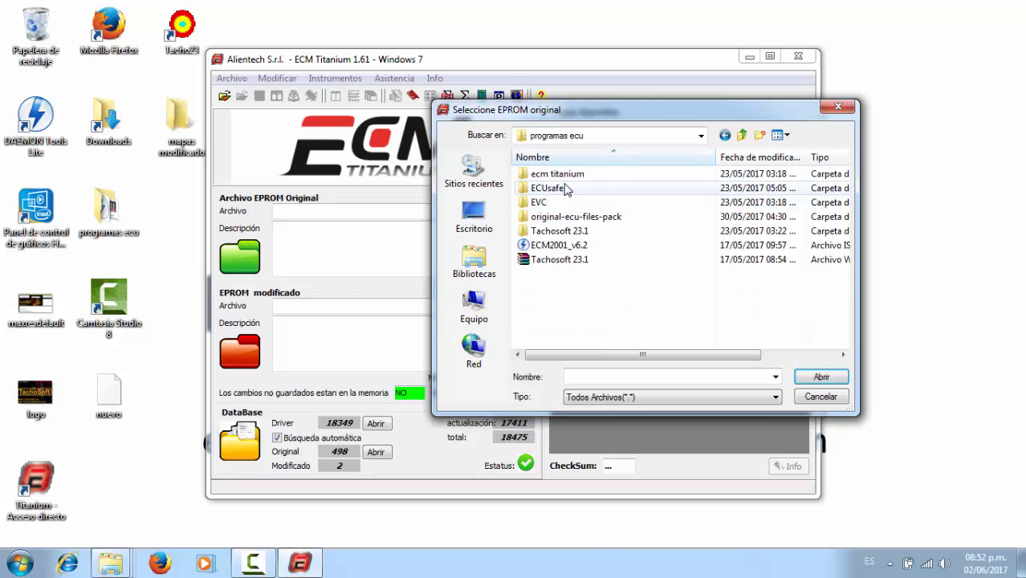
{"action": "double_click", "coordinate": [572, 218]}
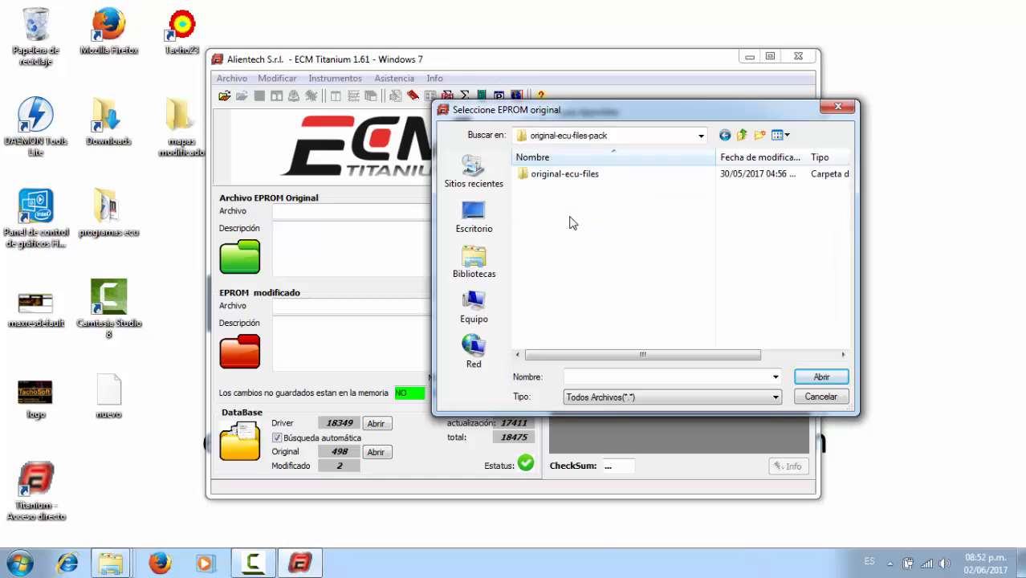
{"action": "double_click", "coordinate": [568, 177]}
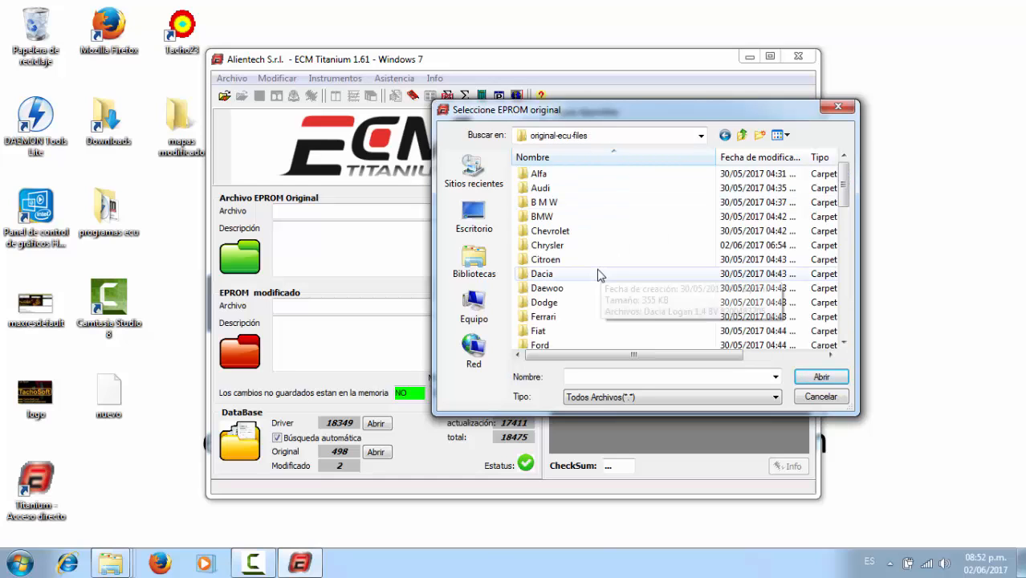
{"action": "scroll", "coordinate": [853, 217], "scroll_direction": "down", "scroll_amount": 1}
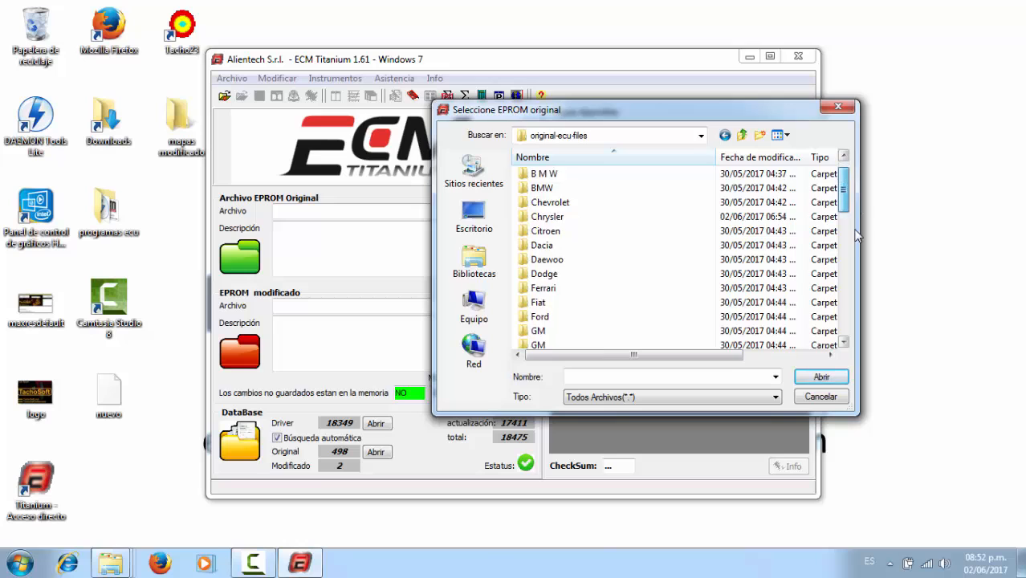
{"action": "scroll", "coordinate": [854, 241], "scroll_direction": "down", "scroll_amount": 12}
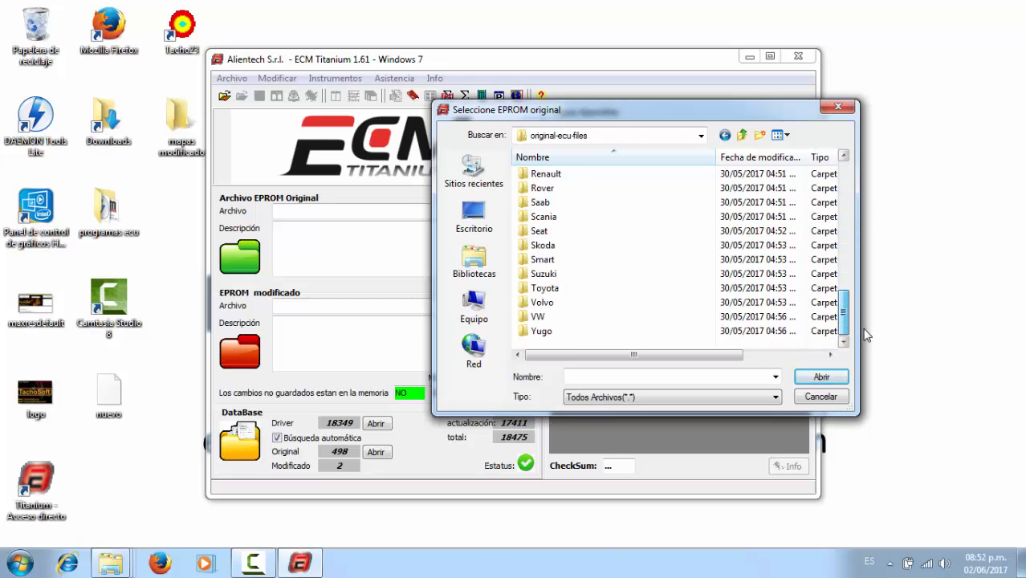
{"action": "double_click", "coordinate": [569, 289]}
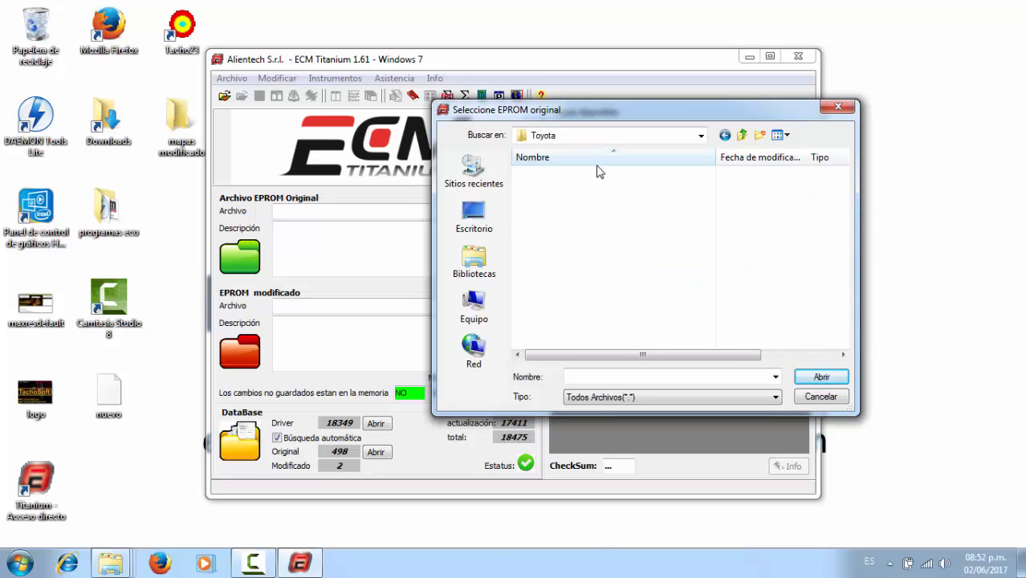
{"action": "double_click", "coordinate": [560, 182]}
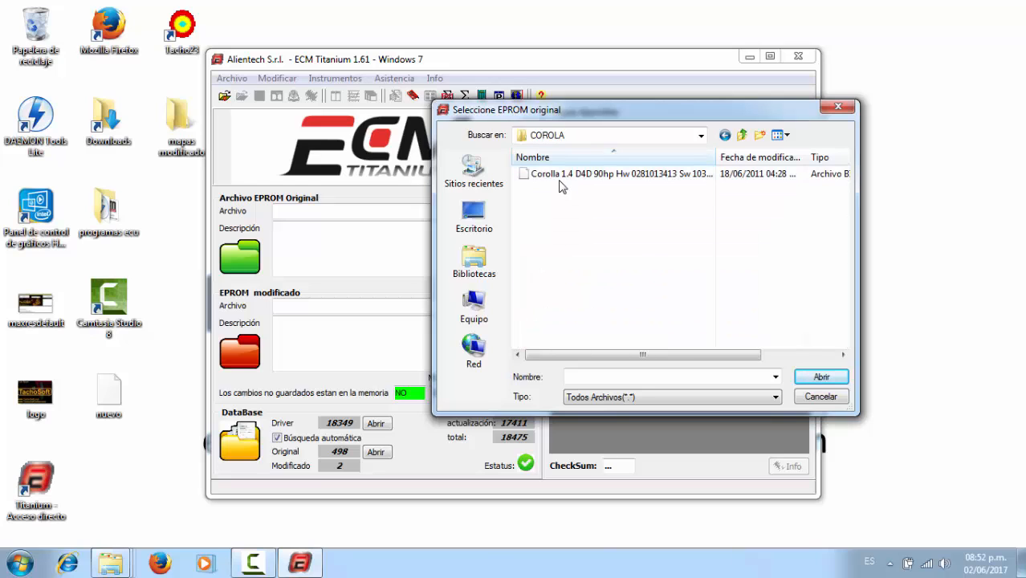
{"action": "double_click", "coordinate": [574, 175]}
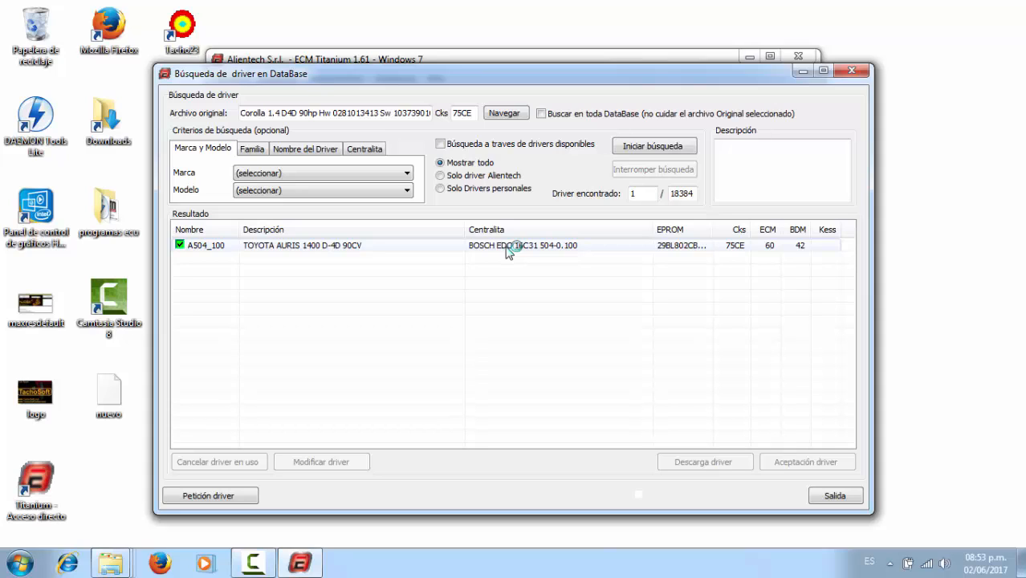
- Accept driver A504_100 (TOYOTA AURIS 1400 D-4D 90CV) and decline saving the original file in the database
{"action": "left_click", "coordinate": [508, 249]}
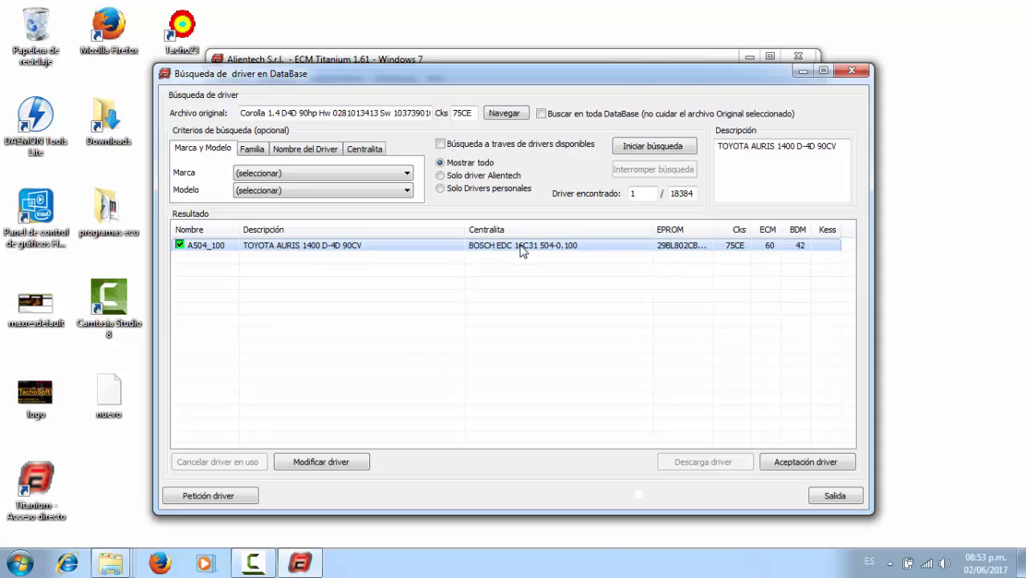
{"action": "left_click", "coordinate": [830, 465]}
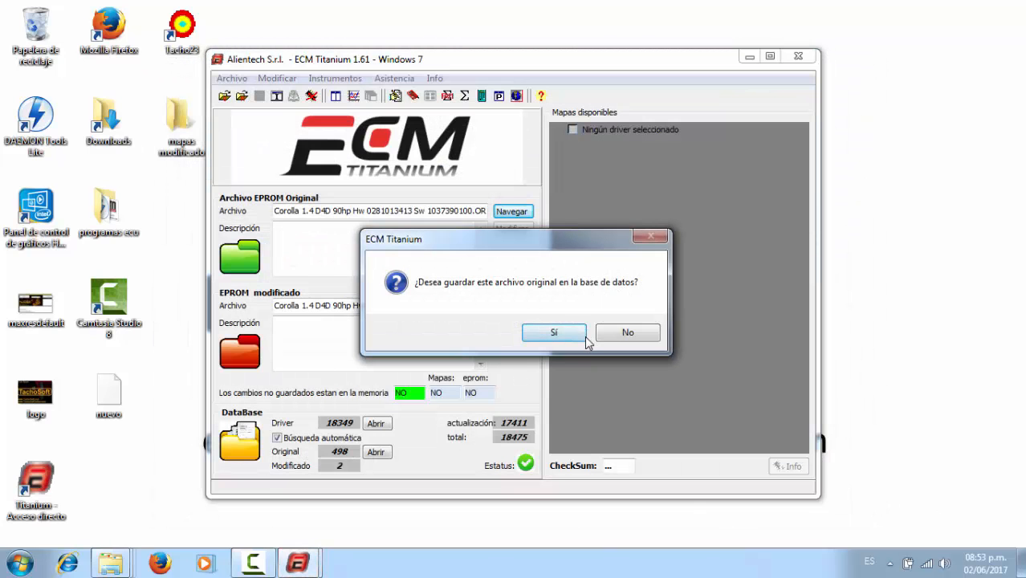
{"action": "left_click", "coordinate": [630, 334]}
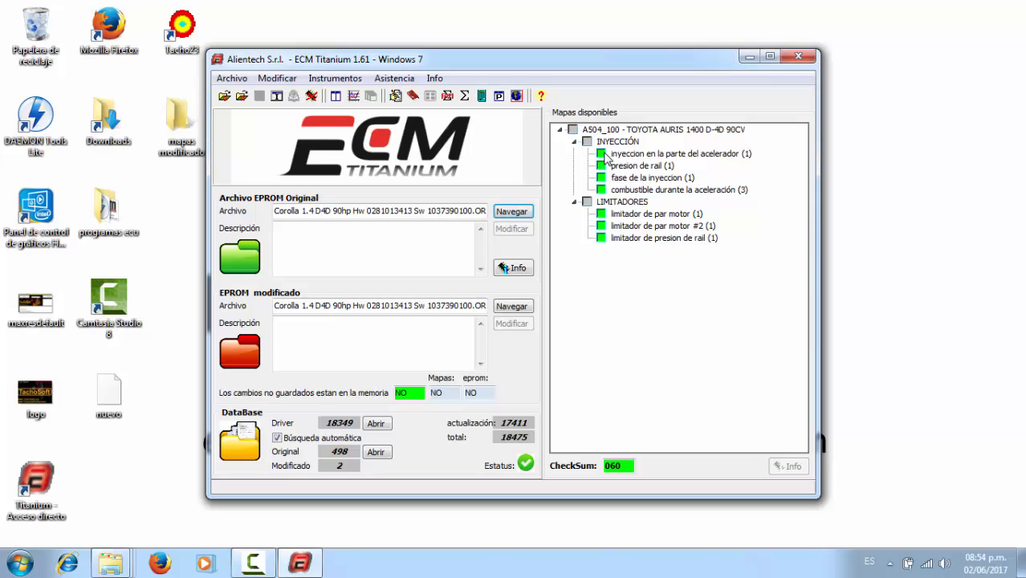
- Open the accelerator injection map and select its cells from 1100 RPM, 29 Load to 4500 RPM, 68 Load
{"action": "double_click", "coordinate": [603, 154]}
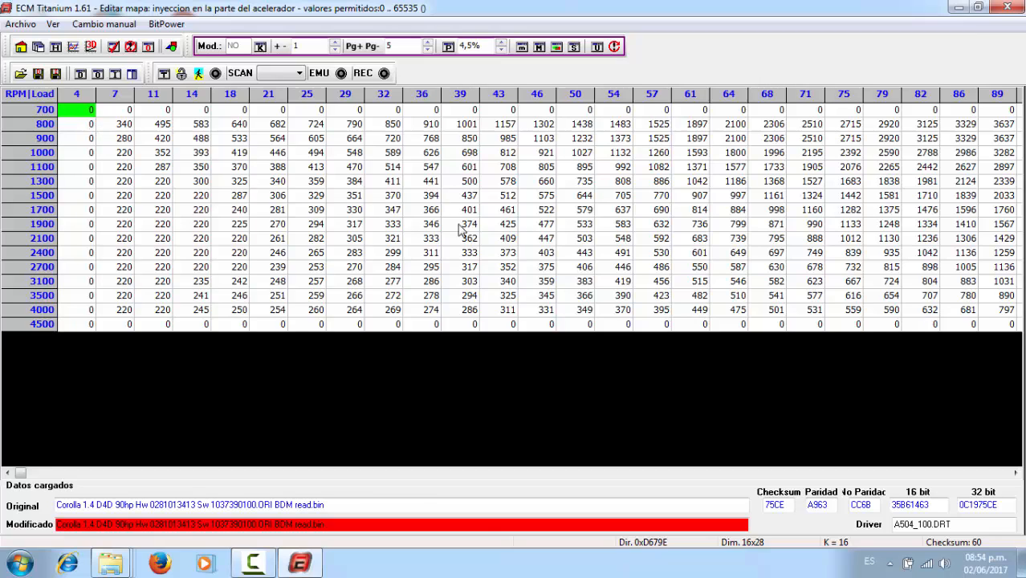
{"action": "left_click_drag", "start_coordinate": [346, 169], "coordinate": [469, 211]}
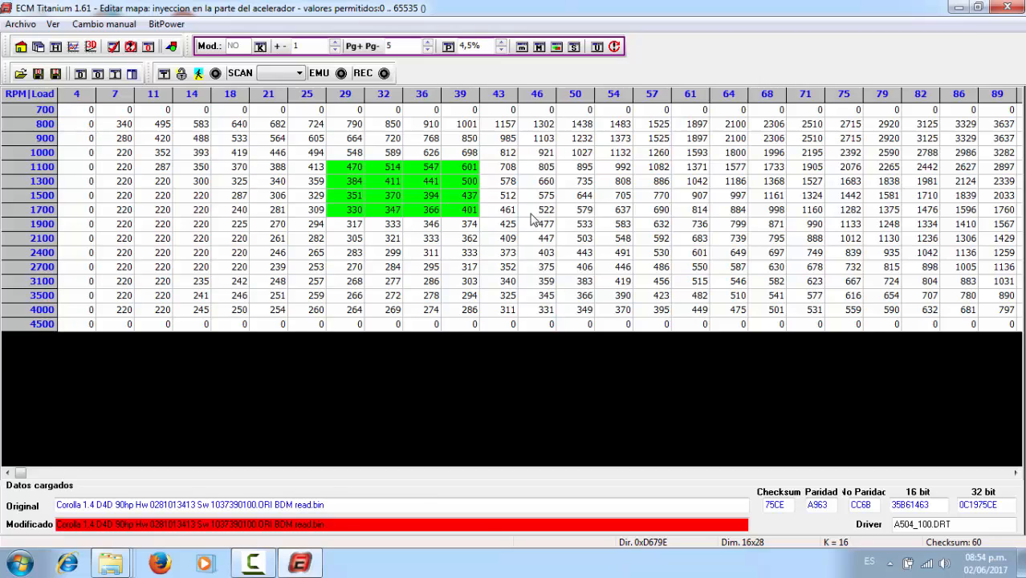
{"action": "left_click_drag", "start_coordinate": [531, 219], "coordinate": [752, 329]}
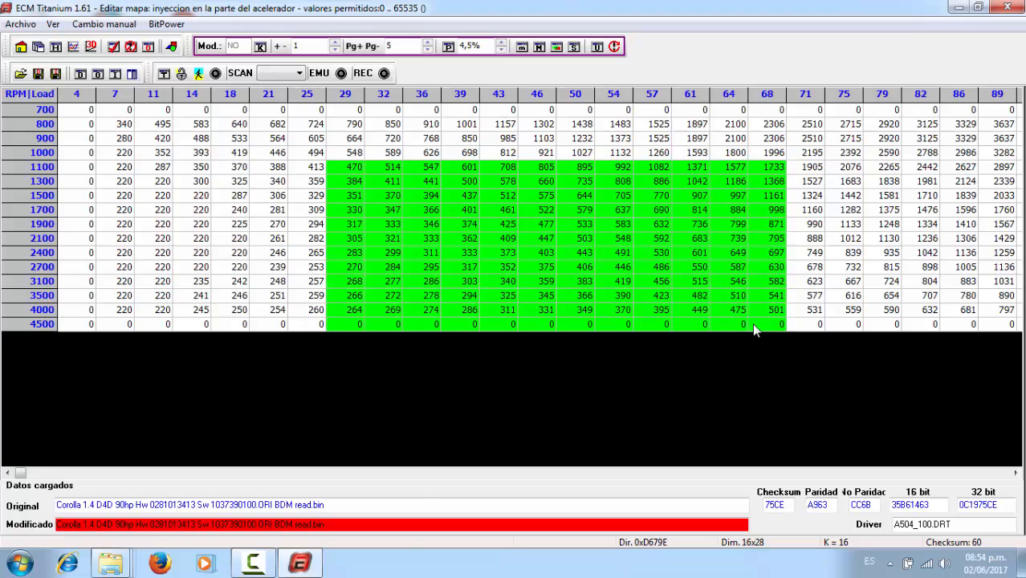
{"action": "left_click", "coordinate": [561, 52]}
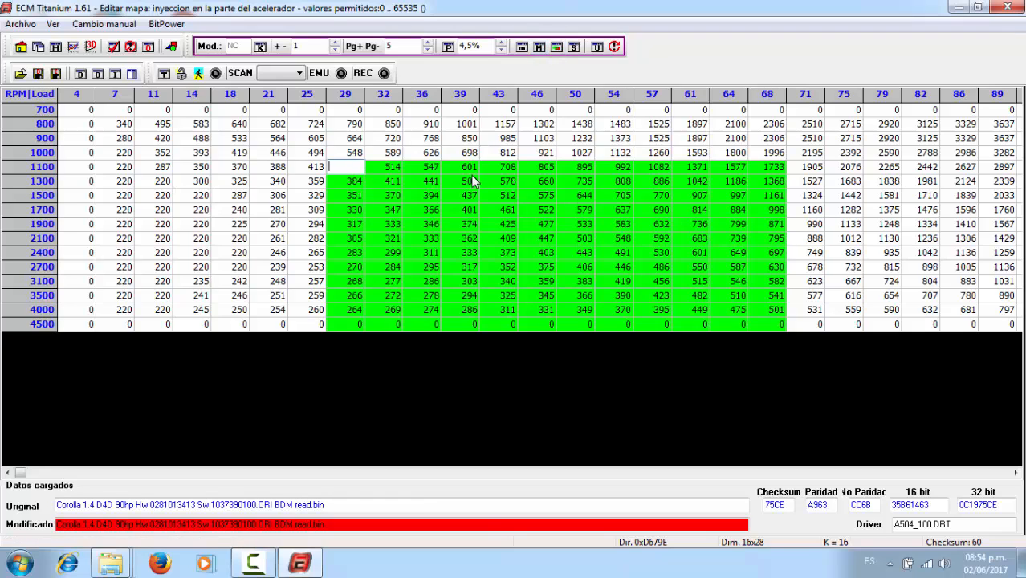
{"action": "type", "text": "123"}
{"action": "left_click", "coordinate": [387, 195]}
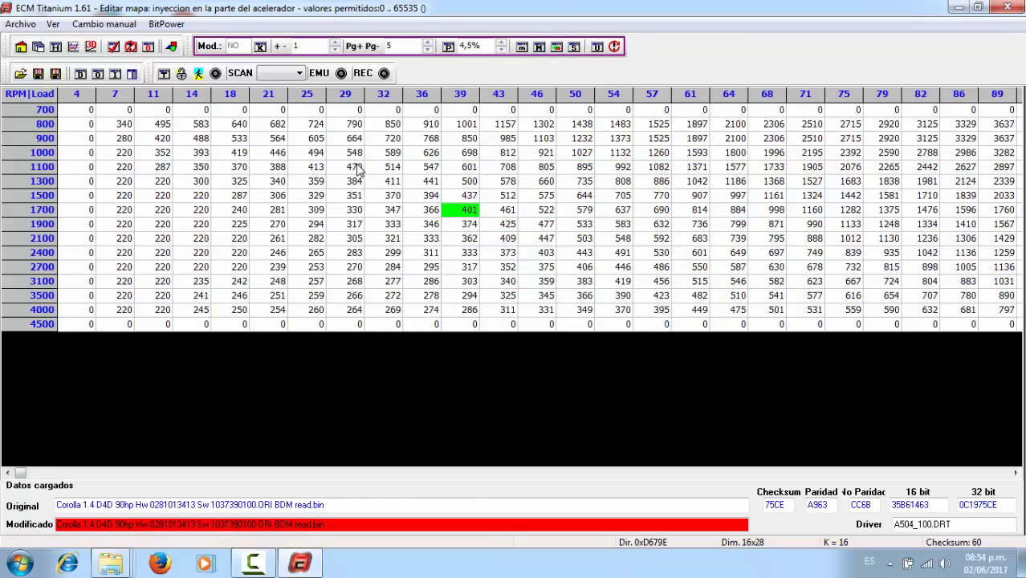
- Compare the original and modified data of the accelerator injection map by alternating repeatedly between the two files
{"action": "left_click", "coordinate": [357, 169]}
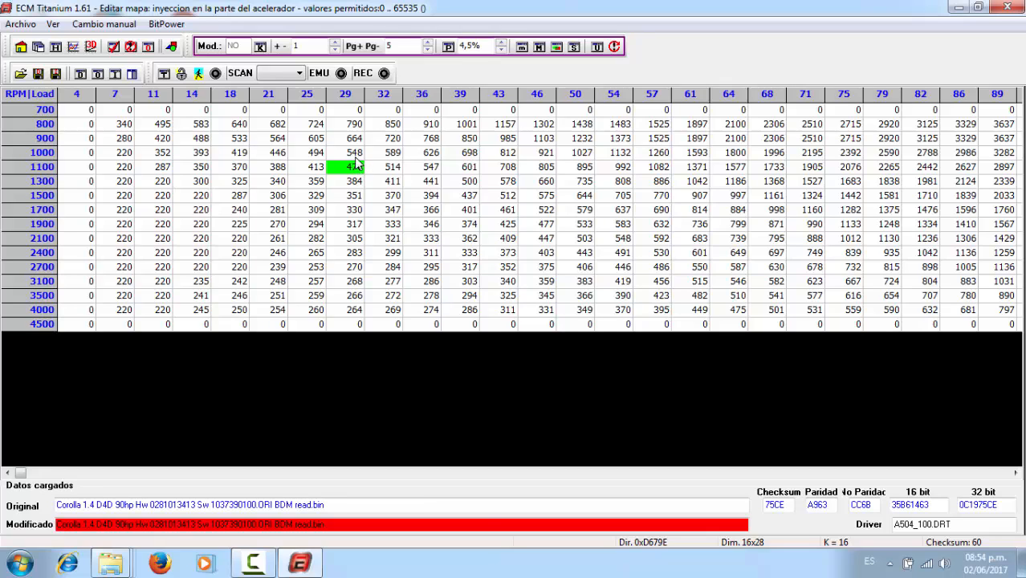
{"action": "key", "text": "space"}
{"action": "key", "text": "space"}
{"action": "key", "text": "space"}
{"action": "key", "text": "space"}
{"action": "key", "text": "space"}
{"action": "key", "text": "space"}
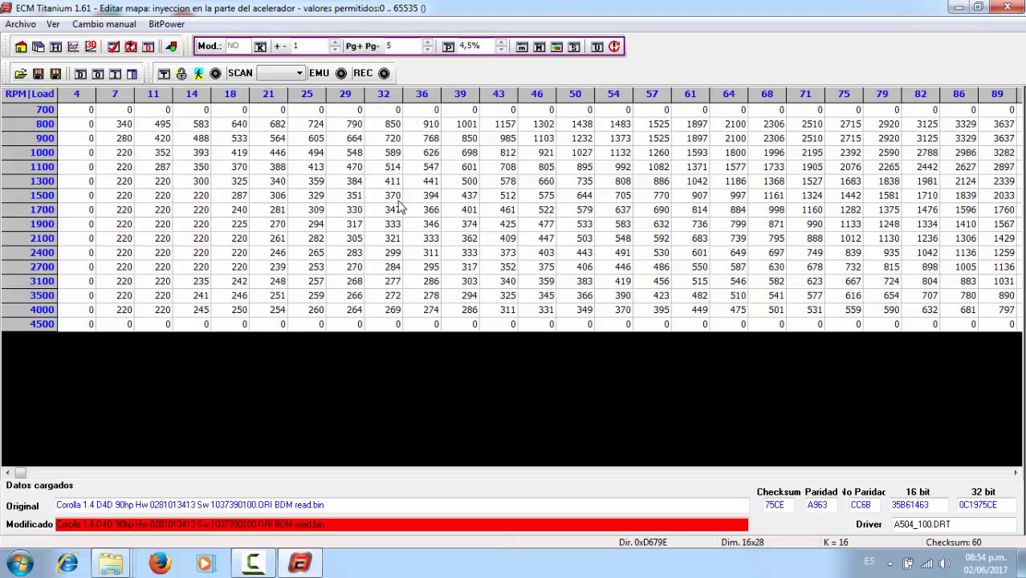
{"action": "key", "text": "space"}
{"action": "key", "text": "space"}
{"action": "key", "text": "space"}
{"action": "key", "text": "space"}
{"action": "key", "text": "space"}
{"action": "key", "text": "space"}
{"action": "key", "text": "space"}
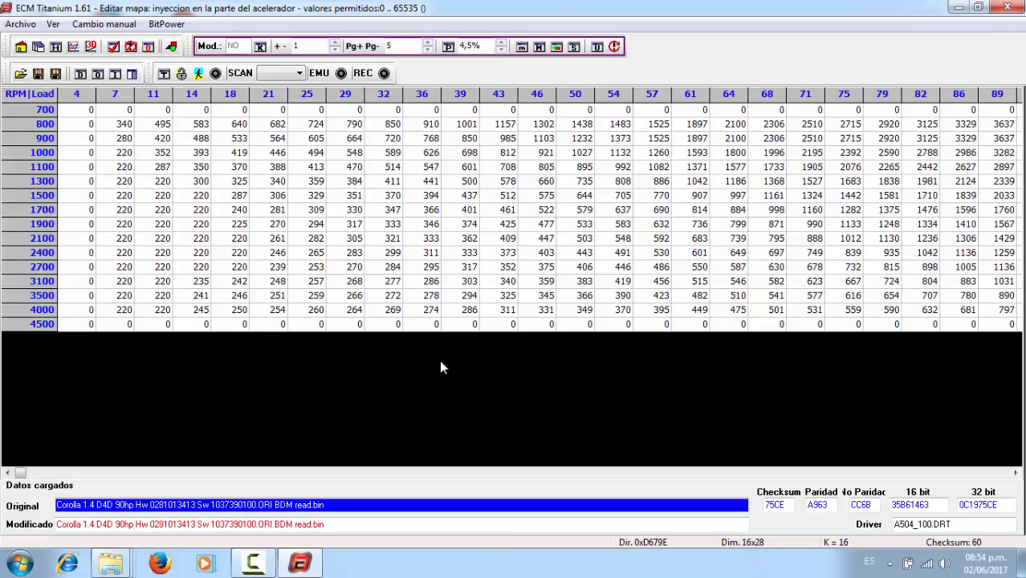
{"action": "key", "text": "space"}
{"action": "key", "text": "space"}
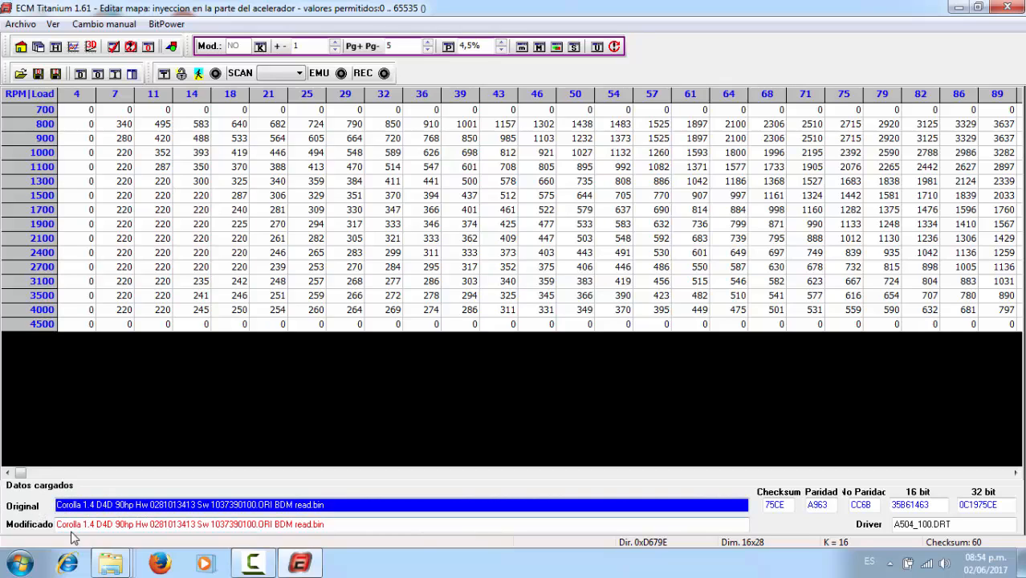
{"action": "key", "text": "space"}
{"action": "key", "text": "space"}
{"action": "key", "text": "space"}
{"action": "key", "text": "space"}
{"action": "key", "text": "space"}
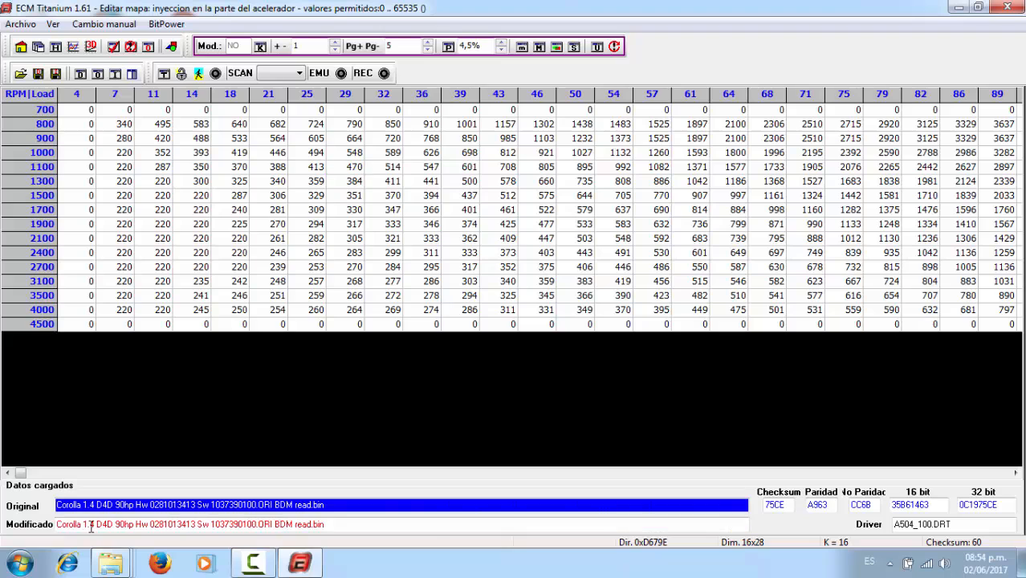
{"action": "key", "text": "space"}
{"action": "key", "text": "space"}
{"action": "key", "text": "space"}
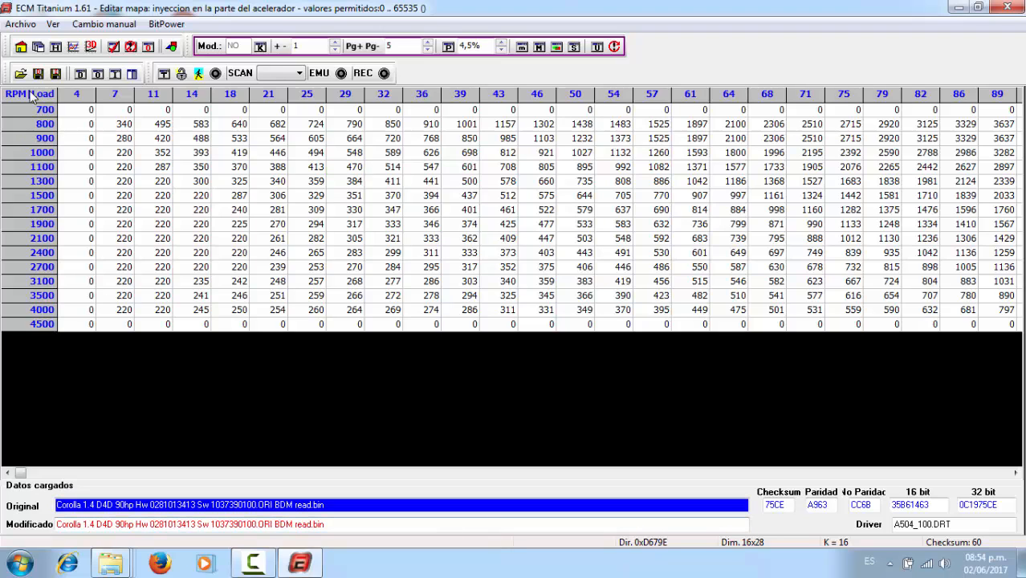
- Show the accelerator injection map as a graph of the modified file and widen the horizontal range to 43 values
{"action": "left_click", "coordinate": [73, 47]}
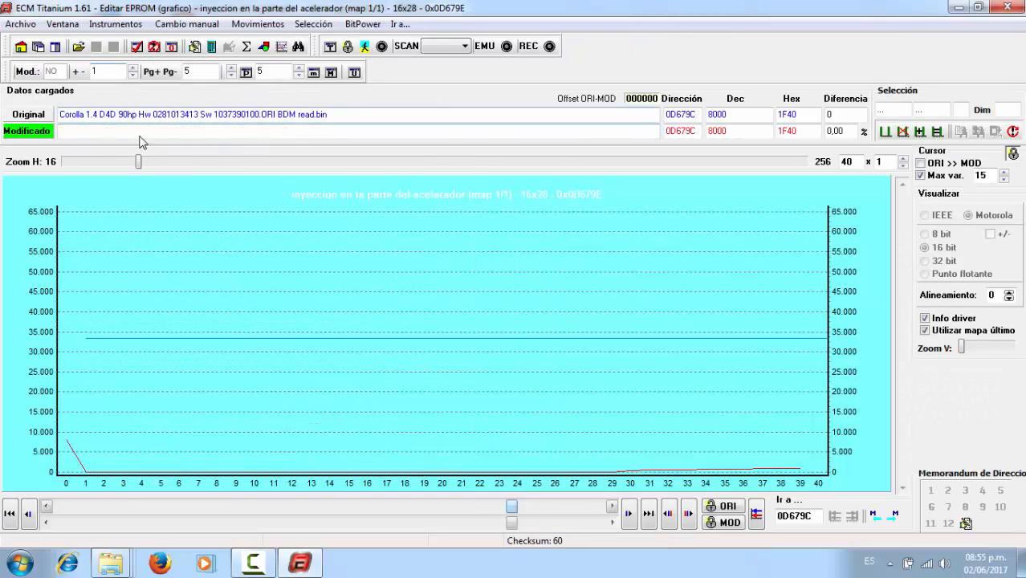
{"action": "key", "text": "space"}
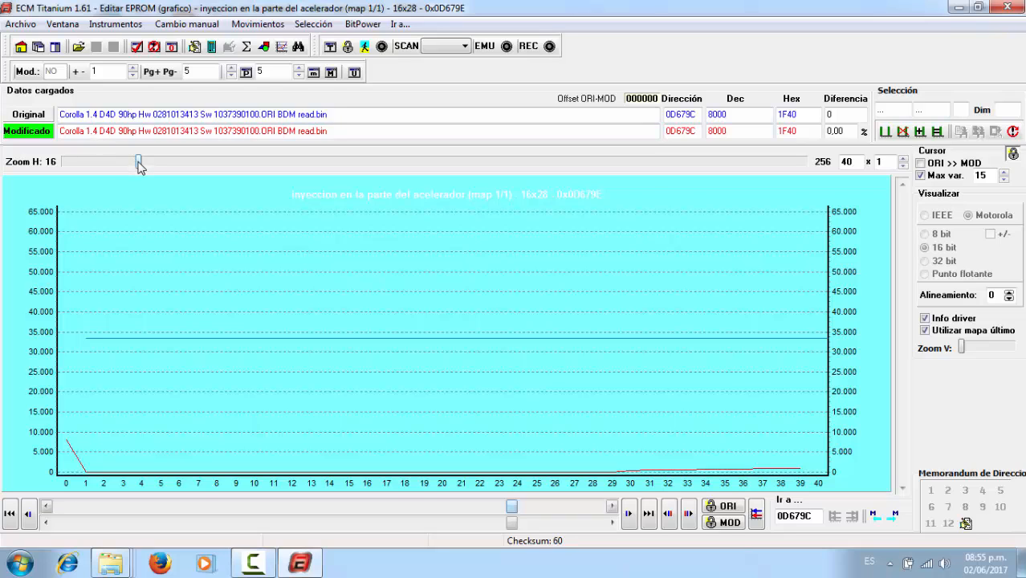
{"action": "left_click_drag", "start_coordinate": [139, 166], "coordinate": [148, 201]}
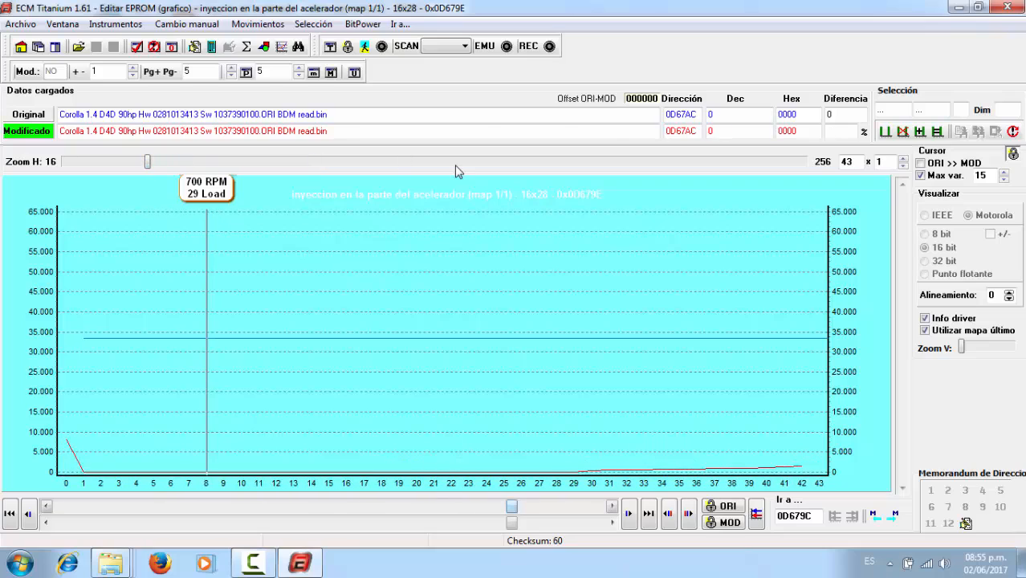
- Select the graph range at 700 RPM from 4 Load to 93 Load (addresses 0D679E to 0D67D0)
{"action": "left_click", "coordinate": [921, 133]}
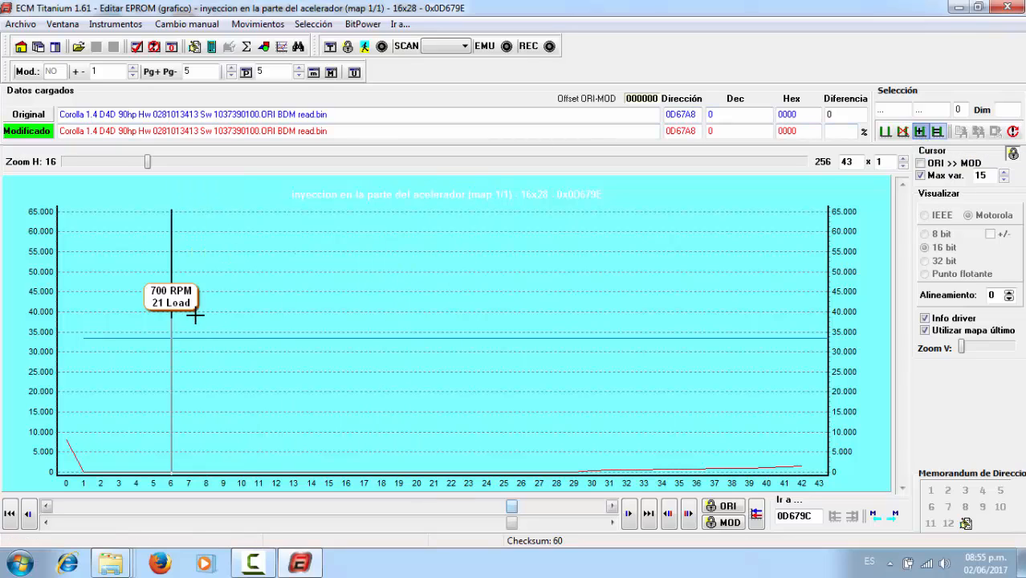
{"action": "left_click", "coordinate": [90, 299]}
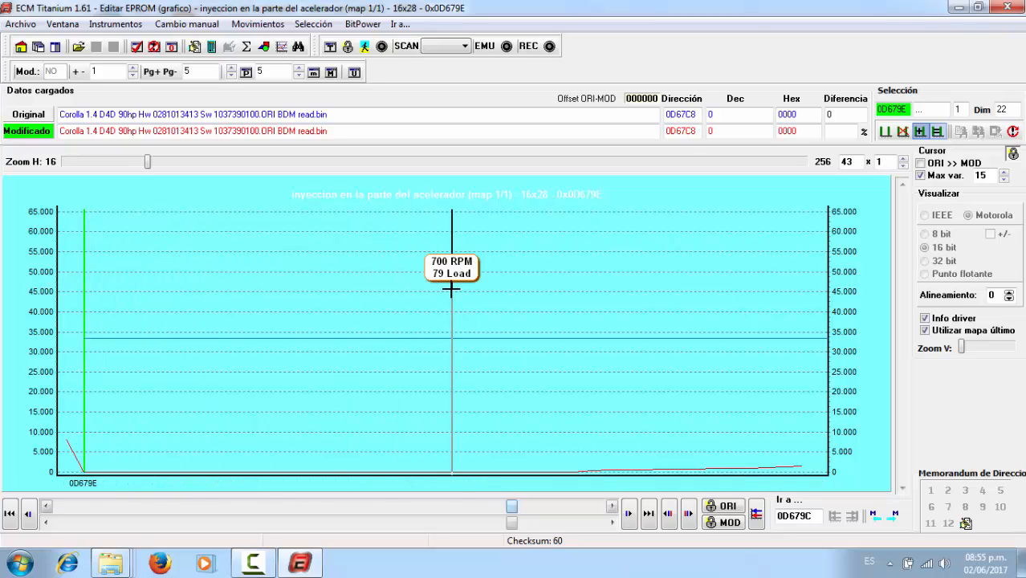
{"action": "left_click", "coordinate": [514, 289]}
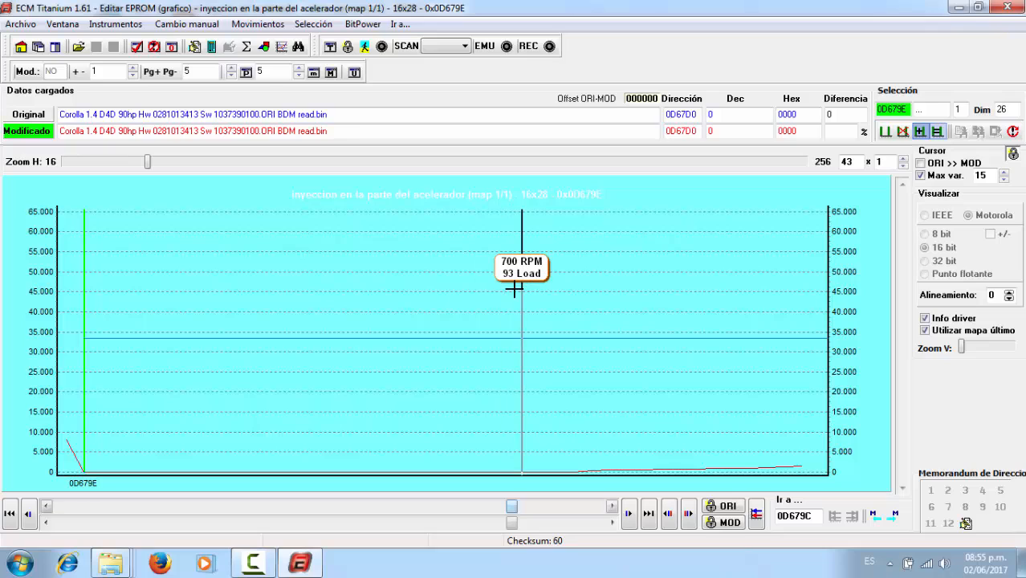
{"action": "left_click", "coordinate": [514, 290]}
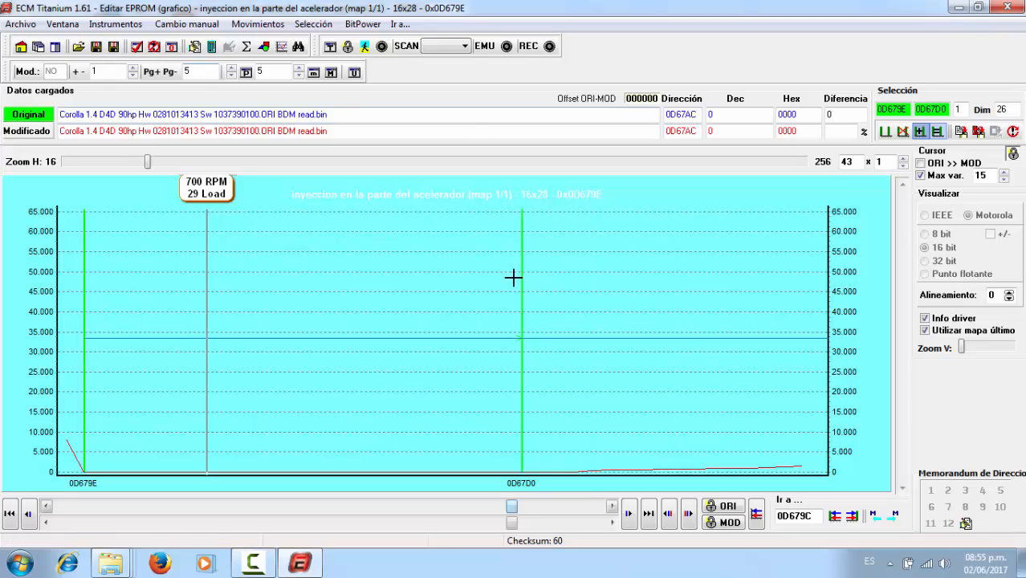
- Close the graph and the accelerator injection map, returning to the list of available maps
{"action": "left_click", "coordinate": [537, 336]}
{"action": "left_click", "coordinate": [732, 265]}
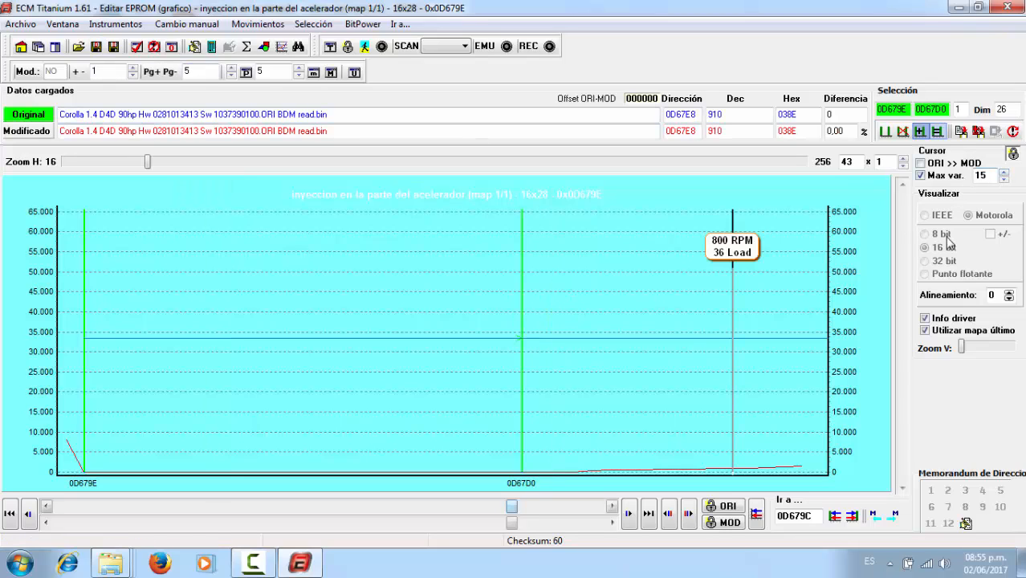
{"action": "left_click", "coordinate": [1017, 8]}
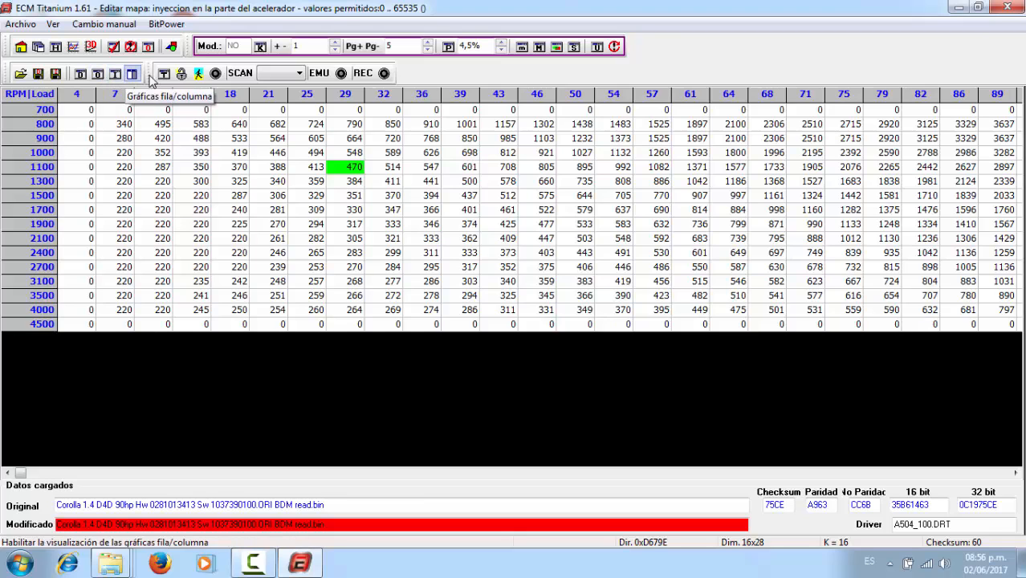
{"action": "left_click", "coordinate": [1007, 8]}
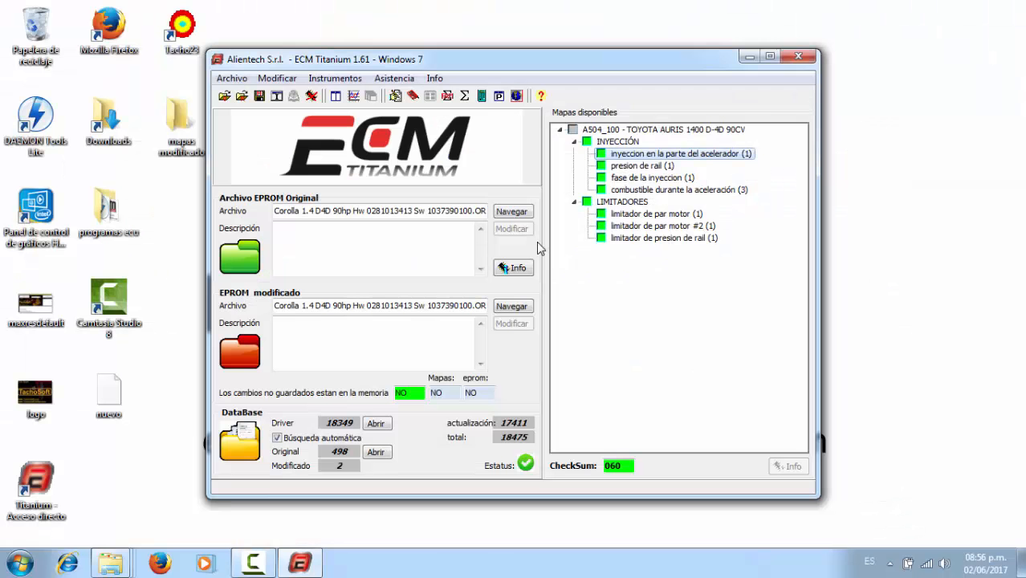
- View the rail pressure limiter map (limitador de presion de rail) as a table and in 3D, and return to the map list
{"action": "double_click", "coordinate": [651, 238]}
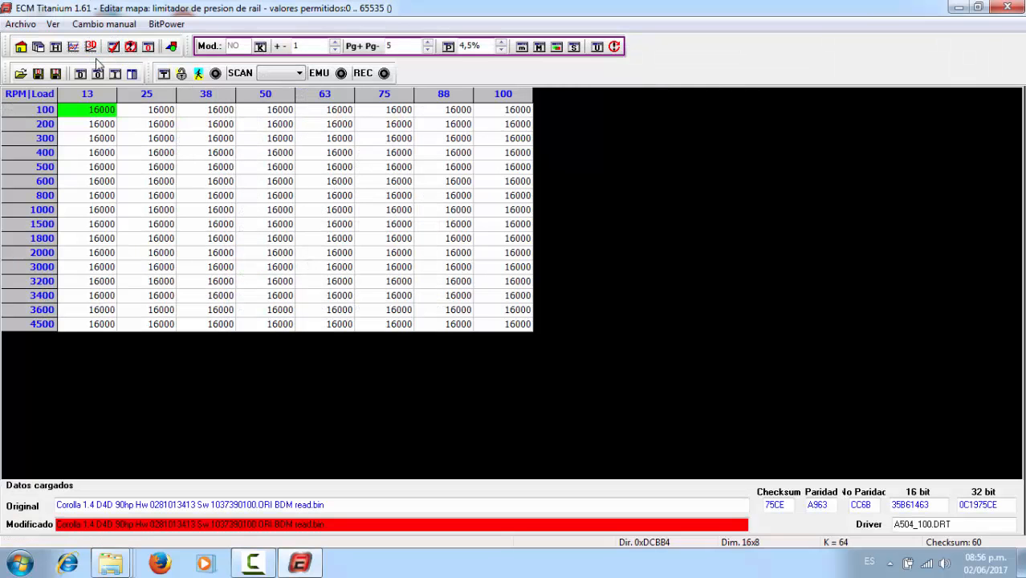
{"action": "left_click", "coordinate": [1019, 6]}
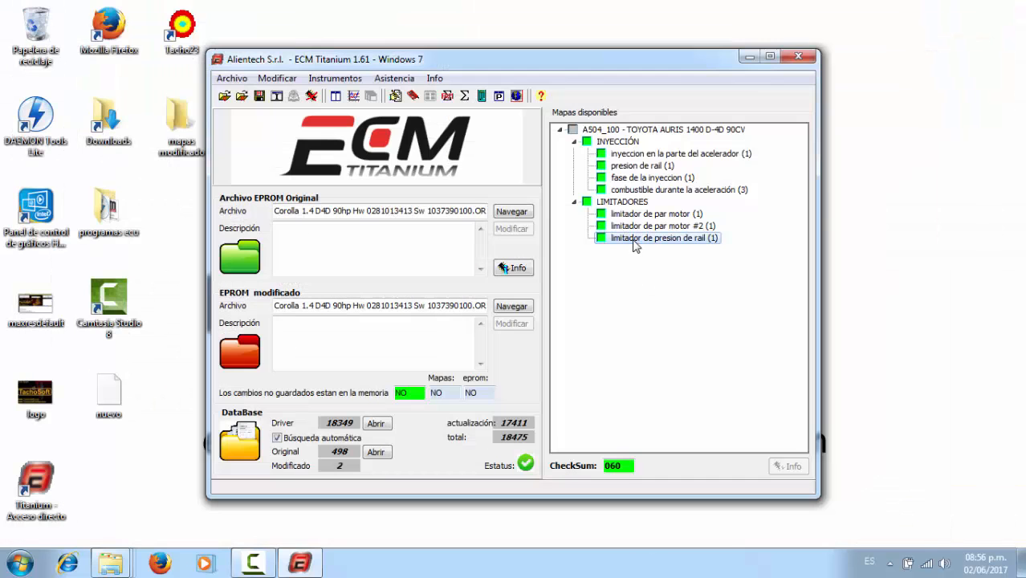
{"action": "double_click", "coordinate": [633, 239]}
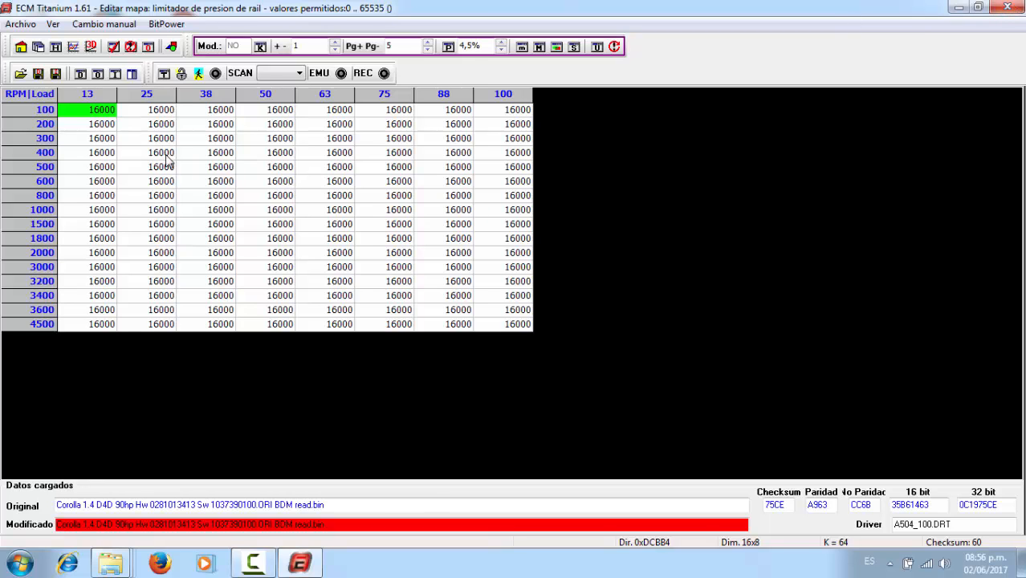
{"action": "left_click", "coordinate": [93, 49]}
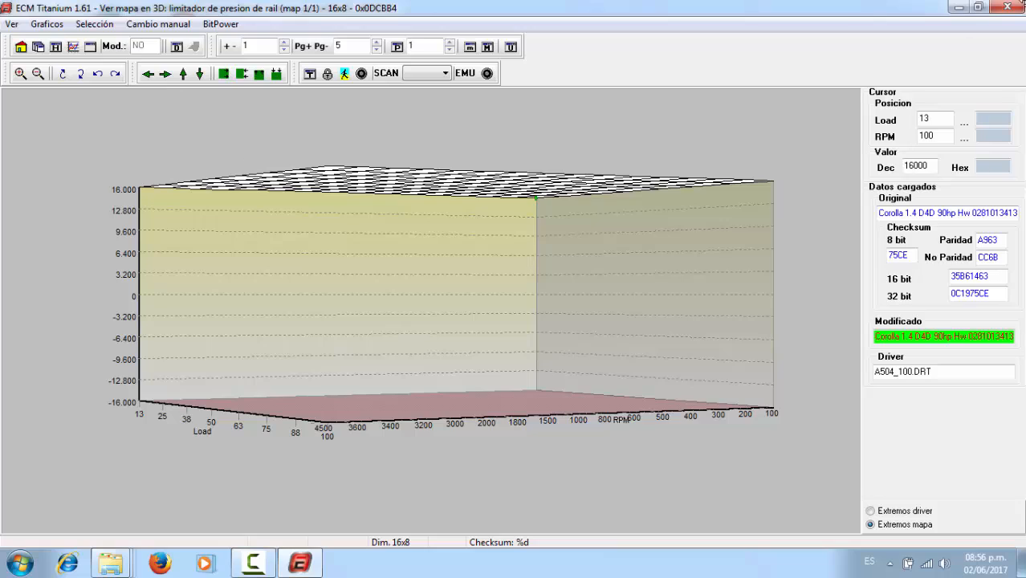
{"action": "left_click", "coordinate": [1018, 4]}
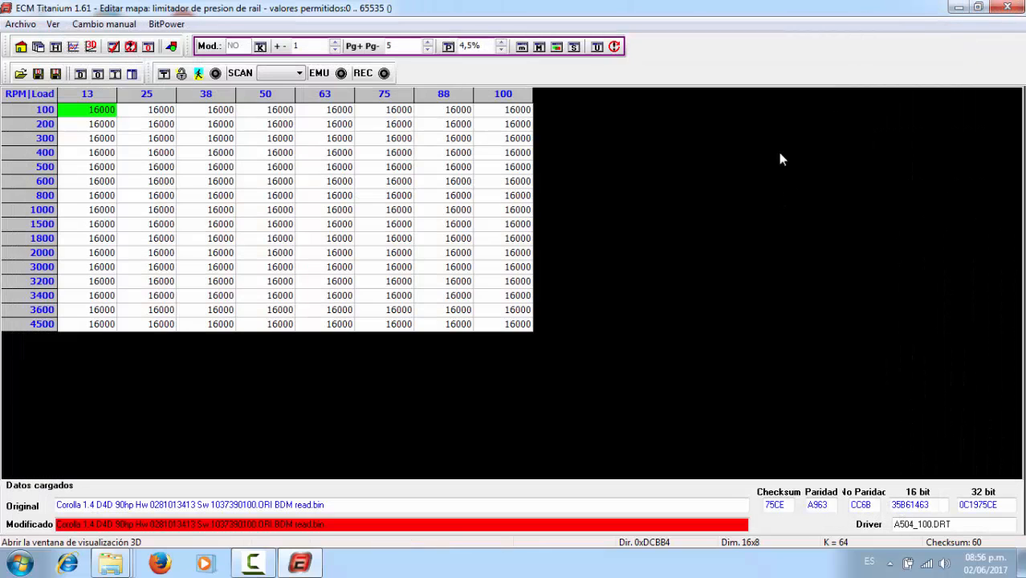
{"action": "left_click", "coordinate": [1018, 4]}
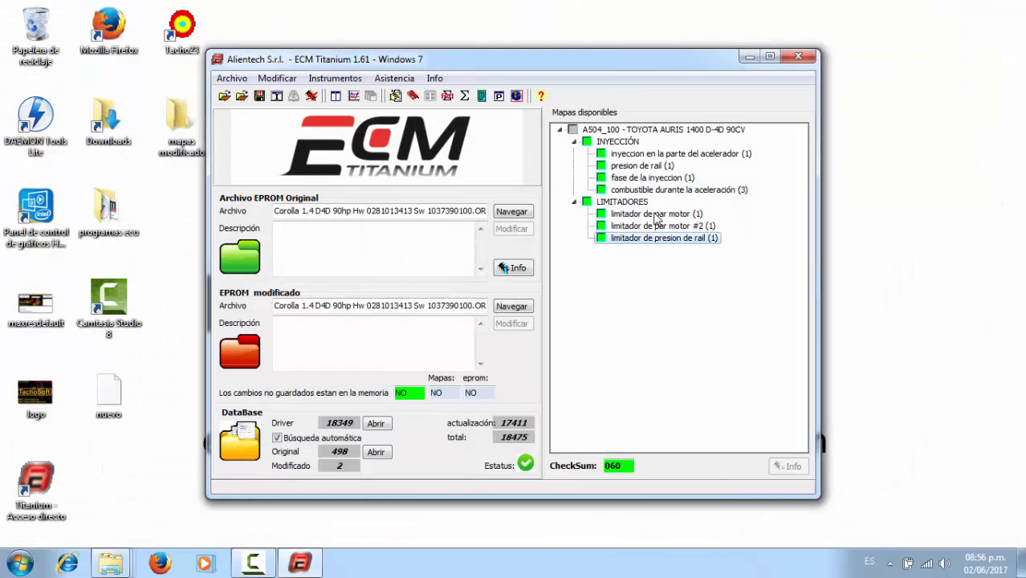
- View the table of the engine torque limiter map limitador de par motor #2 and return to the map list
{"action": "double_click", "coordinate": [662, 226]}
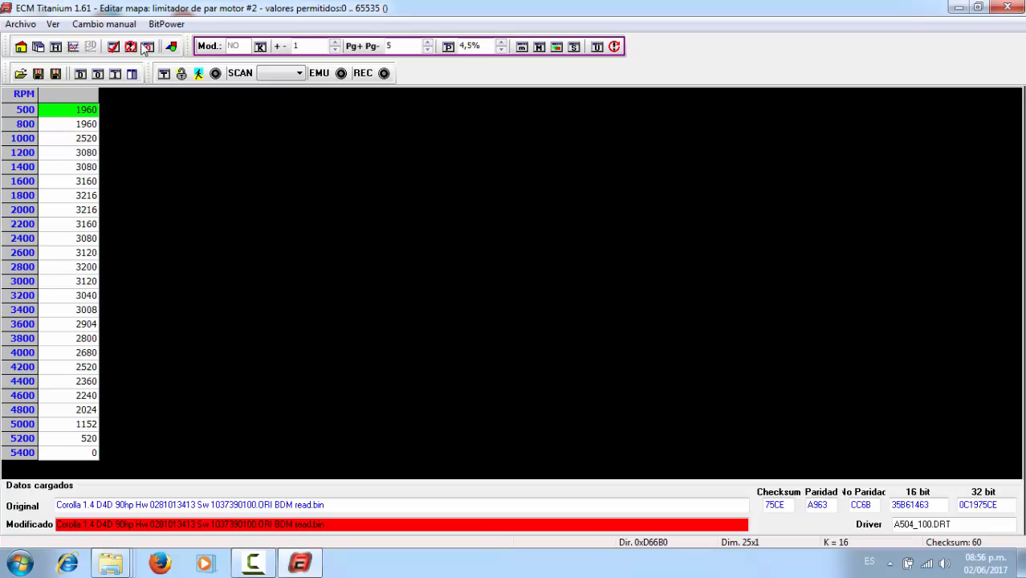
{"action": "left_click", "coordinate": [1021, 4]}
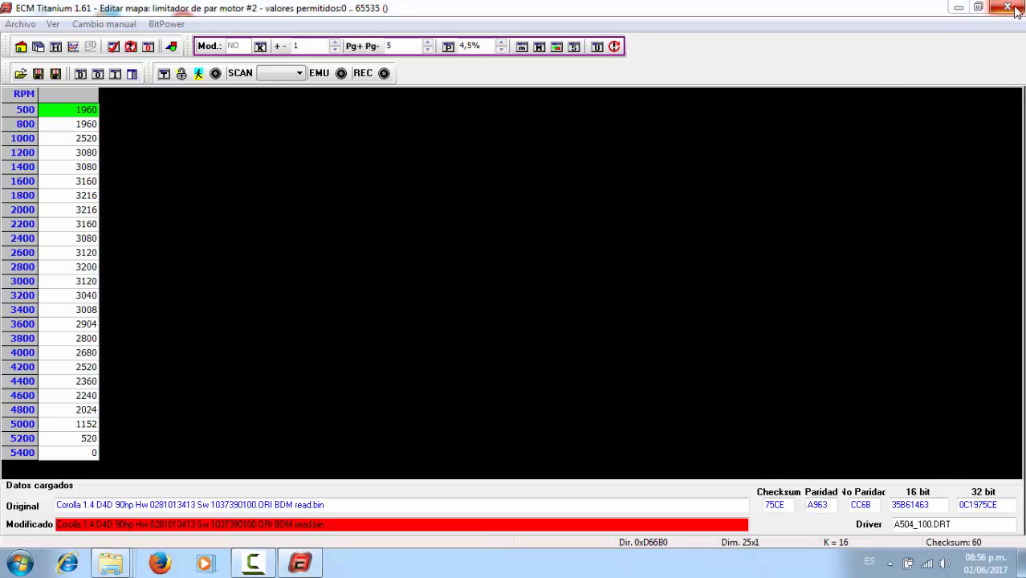
{"action": "left_click", "coordinate": [1014, 8]}
- Open the accelerator injection map (inyeccion en la parte del acelerador) and show it as a 3D graph
{"action": "left_click", "coordinate": [650, 155]}
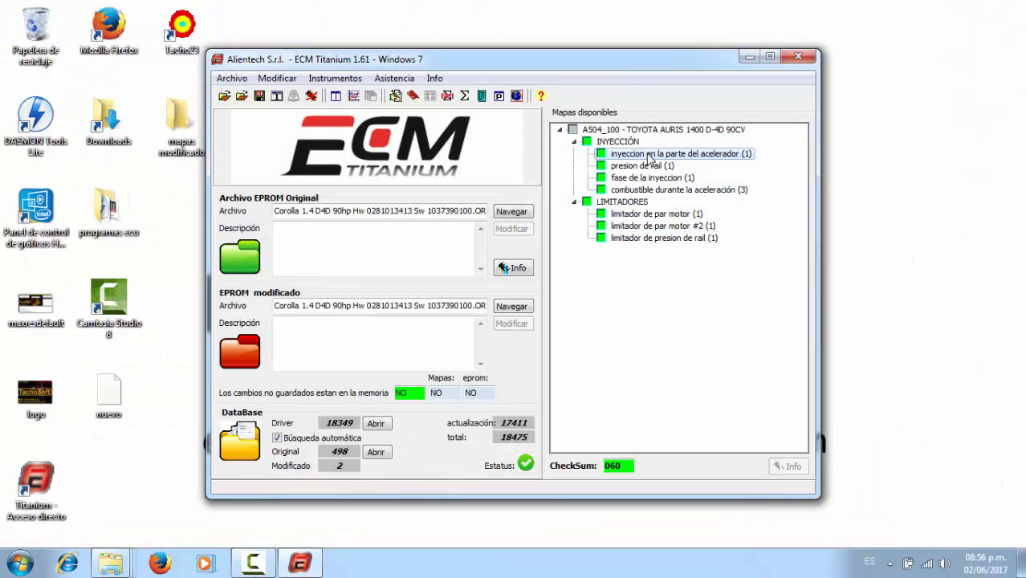
{"action": "double_click", "coordinate": [650, 154]}
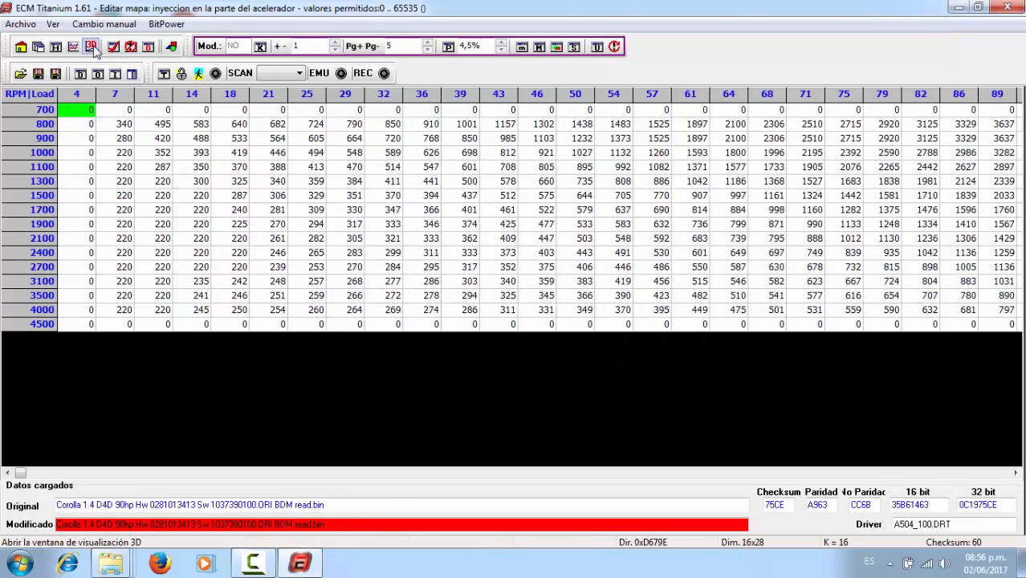
{"action": "left_click", "coordinate": [91, 47]}
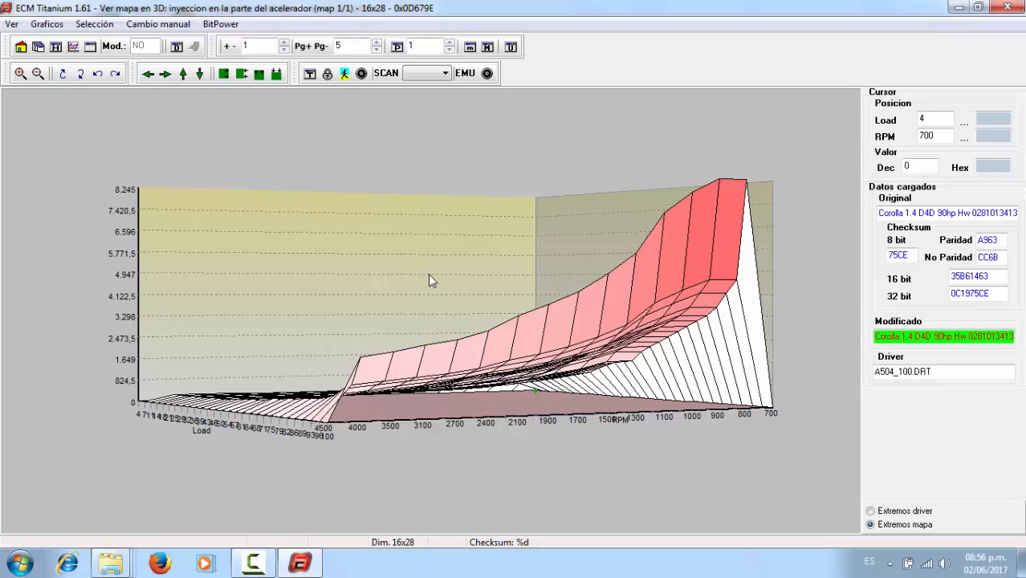
- Examine the injection surface from above with the cursor at 14 Load and 700 RPM, and close the 3D graph and the map
{"action": "left_click_drag", "start_coordinate": [427, 274], "coordinate": [623, 446]}
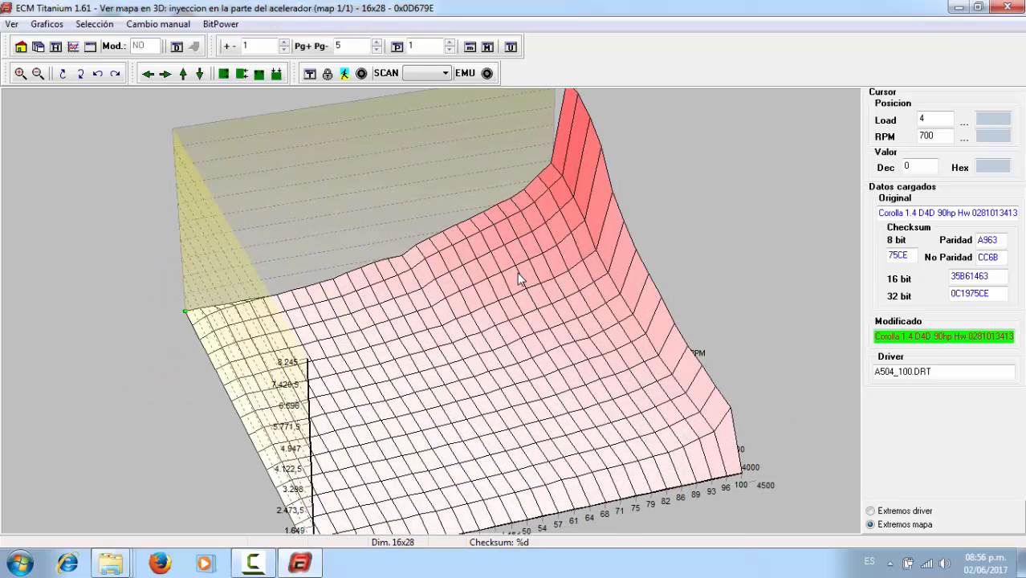
{"action": "left_click", "coordinate": [165, 73]}
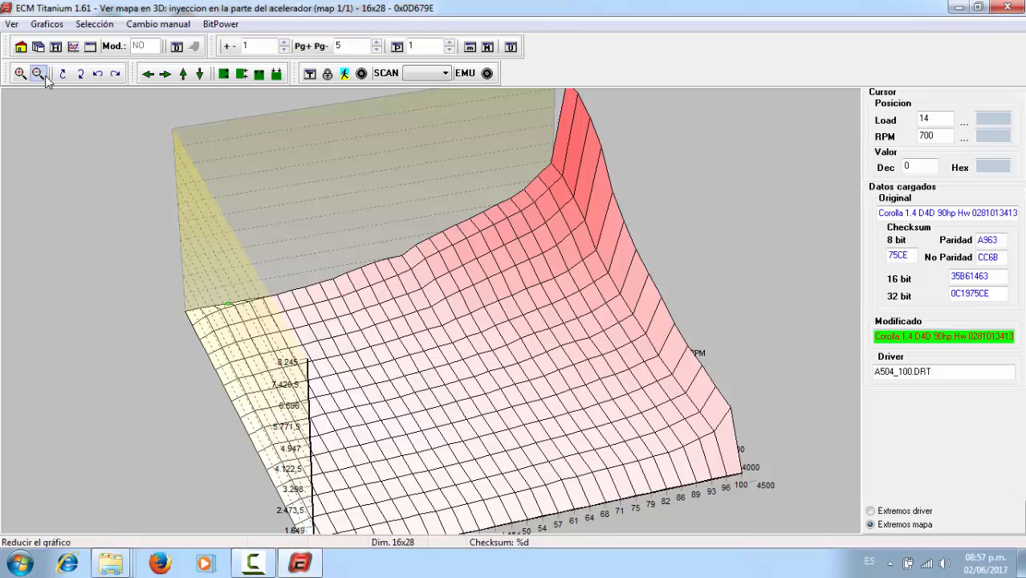
{"action": "left_click", "coordinate": [37, 73]}
{"action": "left_click", "coordinate": [14, 78]}
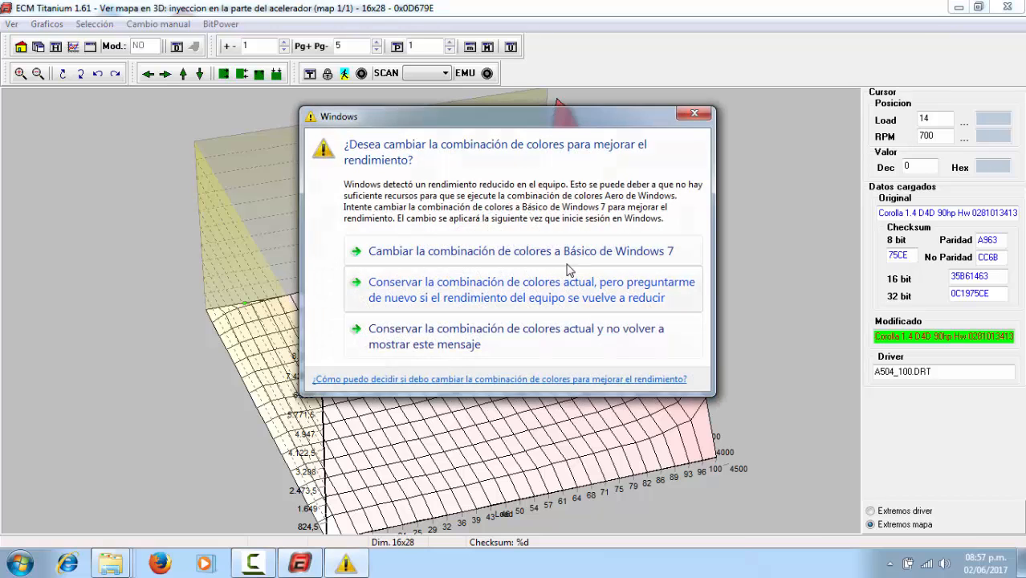
{"action": "left_click", "coordinate": [695, 116]}
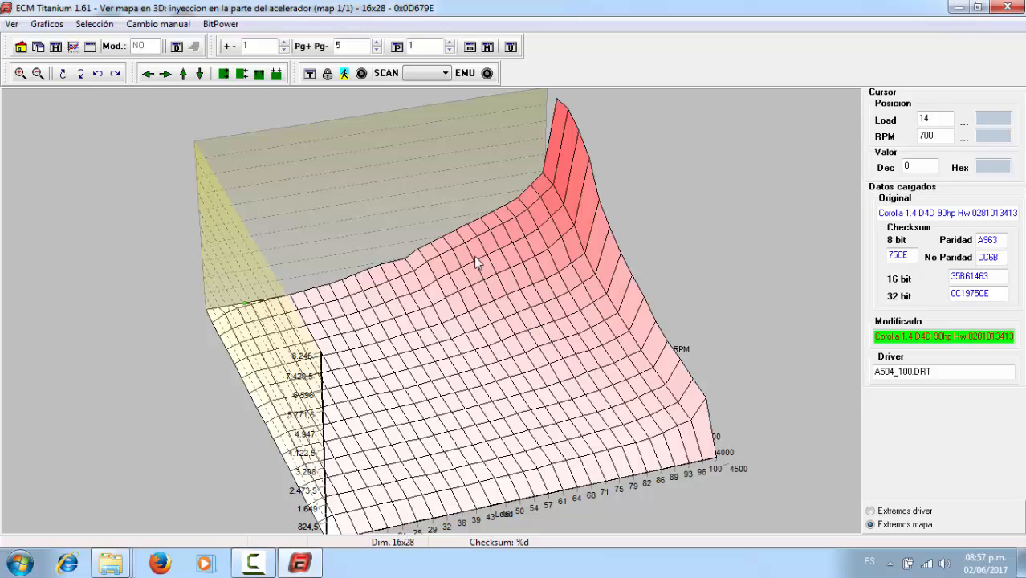
{"action": "left_click", "coordinate": [1013, 7]}
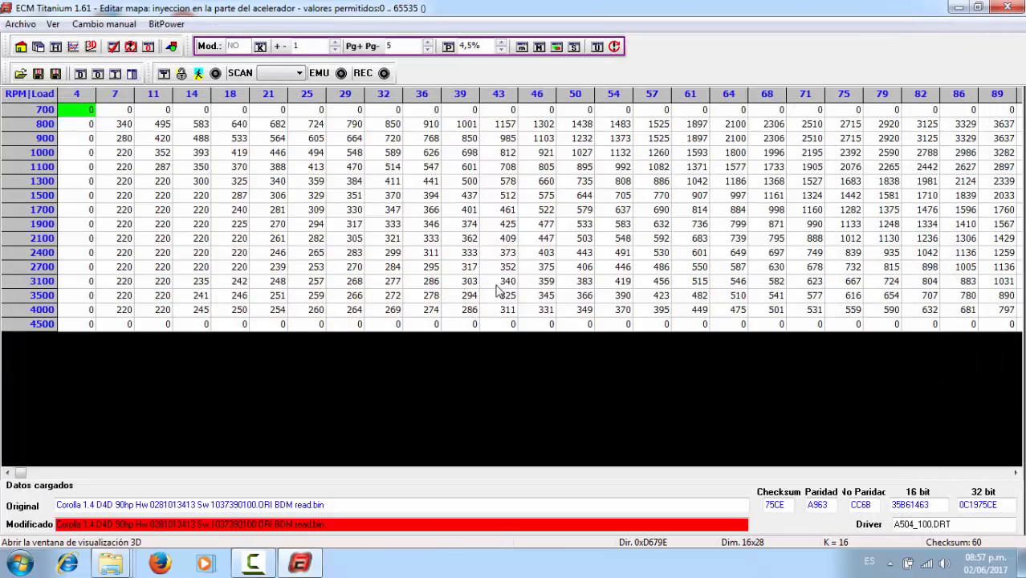
{"action": "left_click", "coordinate": [1007, 7]}
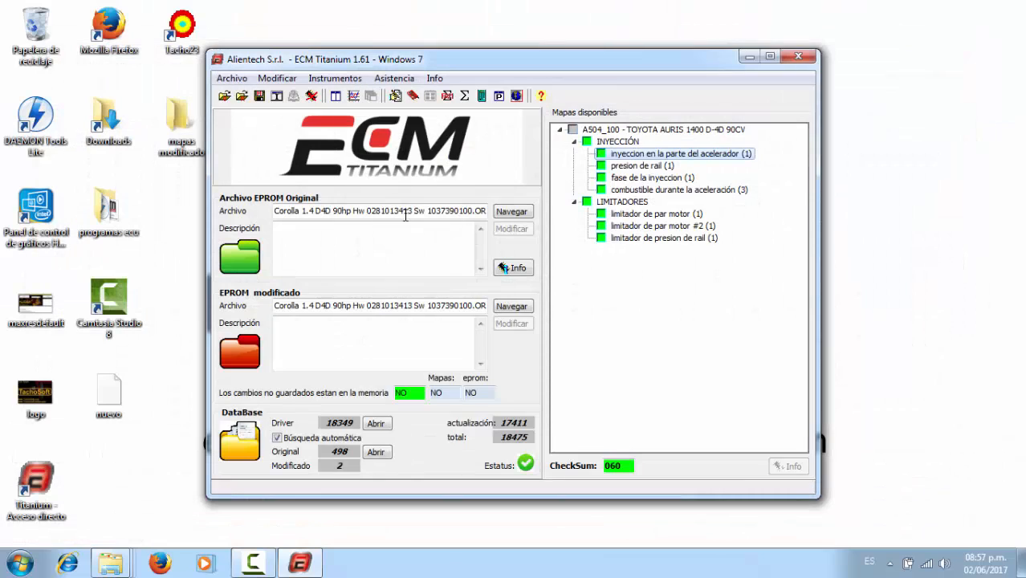
- Export the modified EPROM file and choose the desktop folder mapas modificado as its destination
{"action": "left_click", "coordinate": [232, 78]}
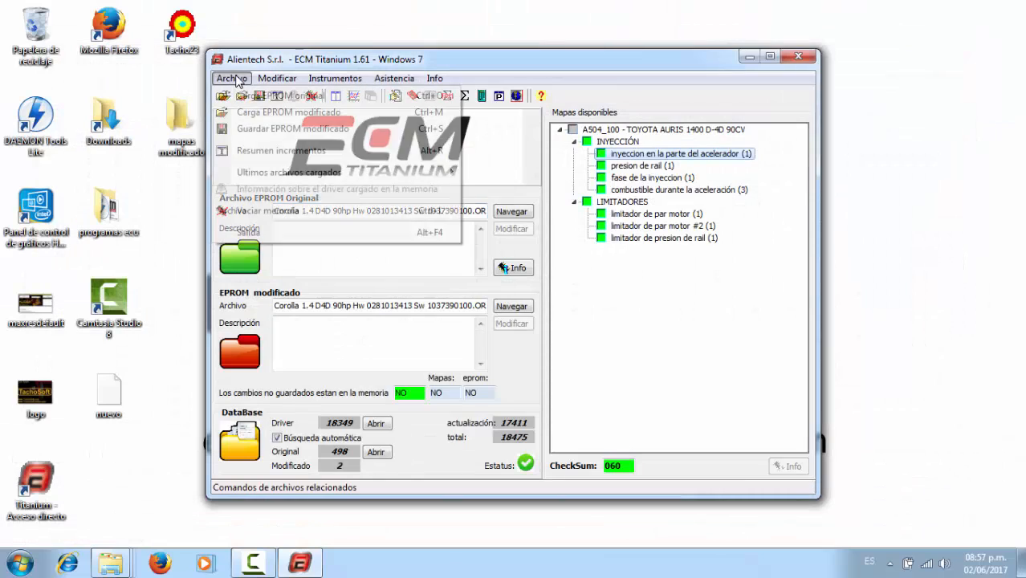
{"action": "left_click", "coordinate": [286, 130]}
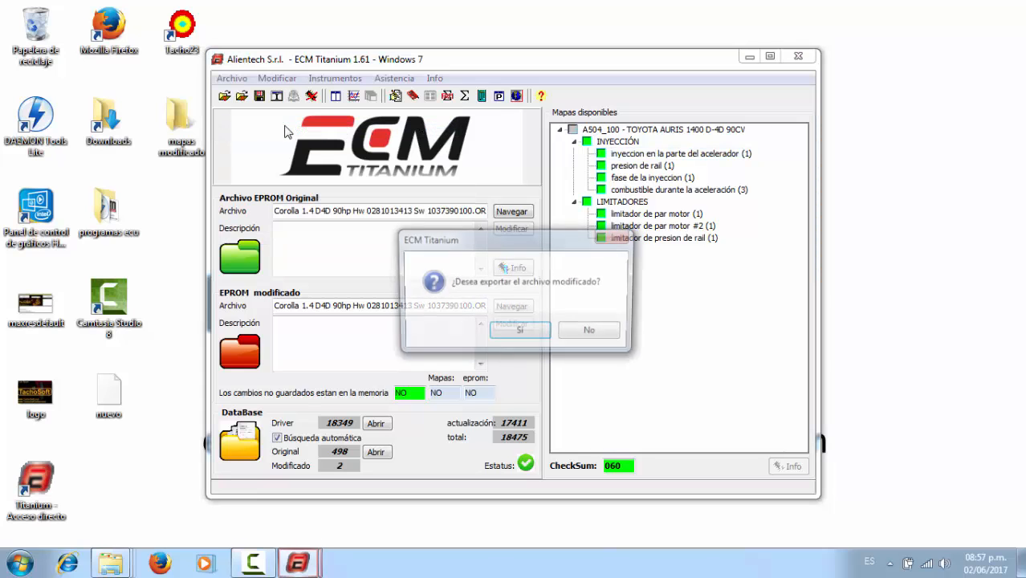
{"action": "left_click", "coordinate": [519, 333]}
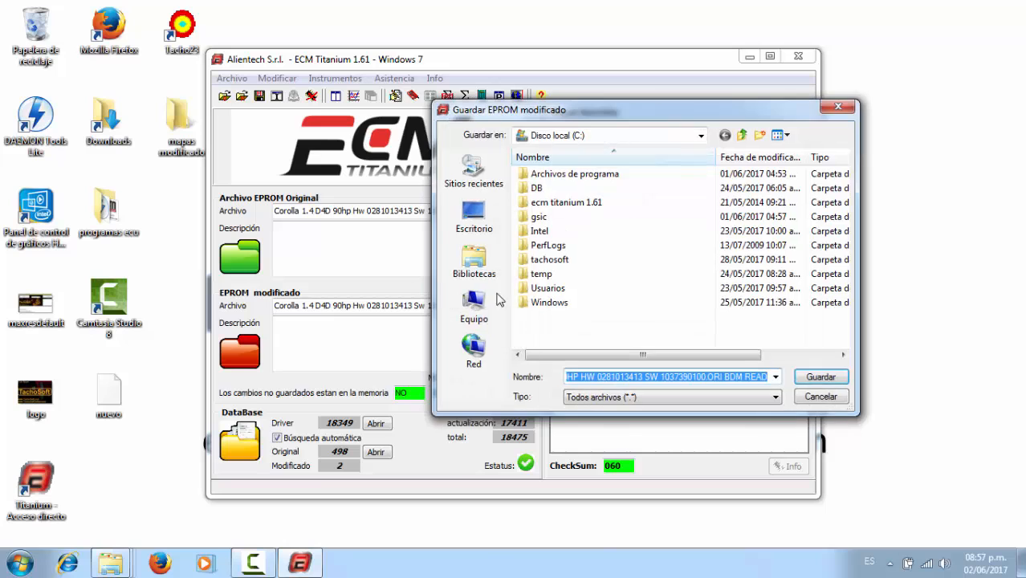
{"action": "left_click", "coordinate": [476, 220]}
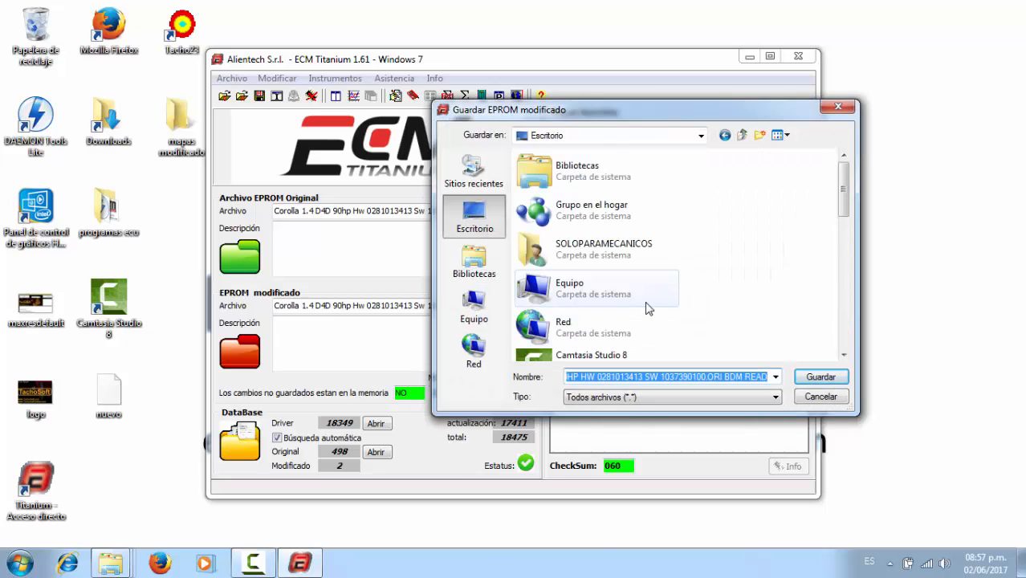
{"action": "mouse_move", "coordinate": [844, 178]}
{"action": "left_mouse_down"}
{"action": "mouse_move", "coordinate": [859, 293]}
{"action": "mouse_move", "coordinate": [850, 195]}
{"action": "left_mouse_up"}
{"action": "scroll", "coordinate": [588, 225], "scroll_direction": "down", "scroll_amount": 5}
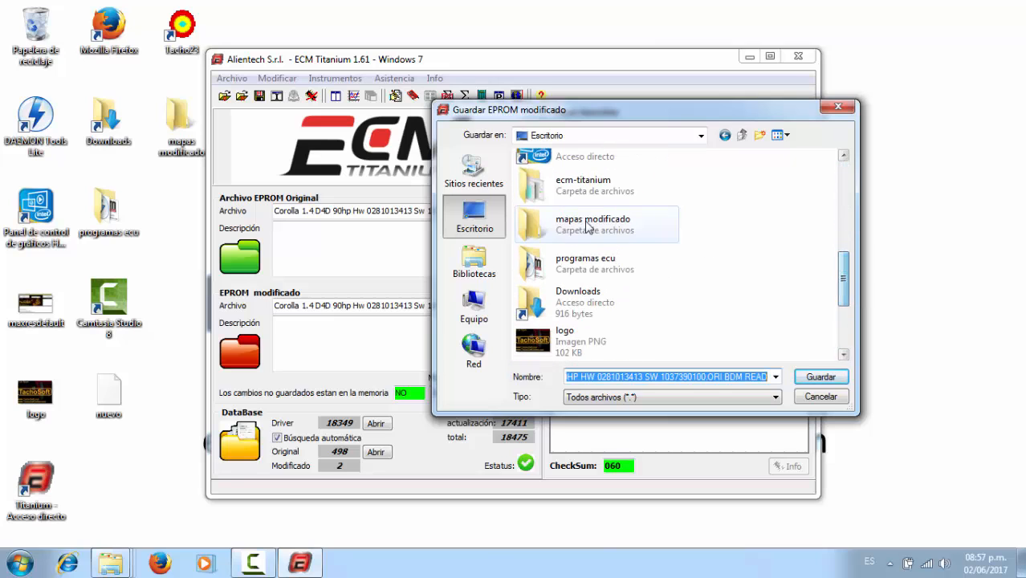
{"action": "double_click", "coordinate": [588, 225]}
- Shorten the file name to COROLLA 1.4 D4D 90HP modificado and save the modified EPROM file
{"action": "left_click", "coordinate": [643, 375]}
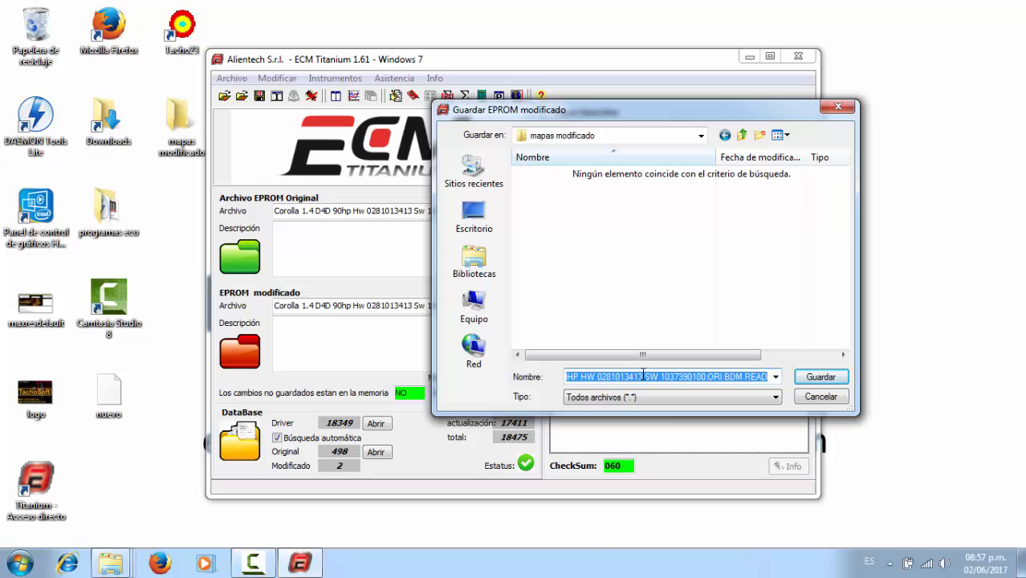
{"action": "left_click", "coordinate": [769, 377]}
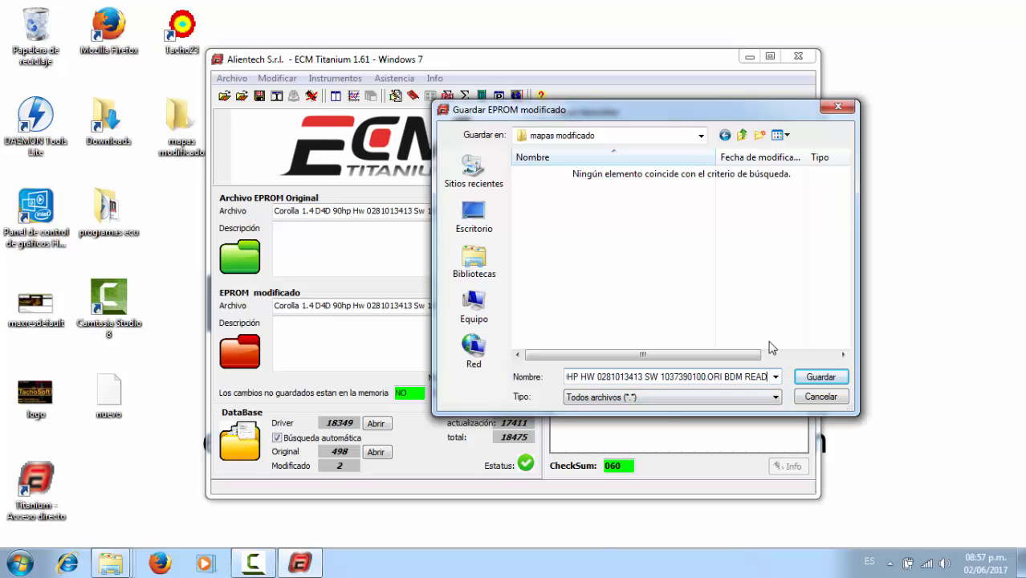
{"action": "key", "text": "BackSpace"}
{"action": "key", "text": "BackSpace"}
{"action": "key", "text": "BackSpace"}
{"action": "key", "text": "BackSpace"}
{"action": "key", "text": "BackSpace"}
{"action": "key", "text": "BackSpace"}
{"action": "key", "text": "BackSpace"}
{"action": "key", "text": "BackSpace"}
{"action": "key", "text": "BackSpace"}
{"action": "key", "text": "BackSpace"}
{"action": "key", "text": "BackSpace"}
{"action": "key", "text": "BackSpace"}
{"action": "key", "text": "BackSpace"}
{"action": "key", "text": "BackSpace"}
{"action": "key", "text": "BackSpace"}
{"action": "key", "text": "BackSpace"}
{"action": "key", "text": "BackSpace"}
{"action": "key", "text": "BackSpace"}
{"action": "key", "text": "BackSpace"}
{"action": "key", "text": "BackSpace"}
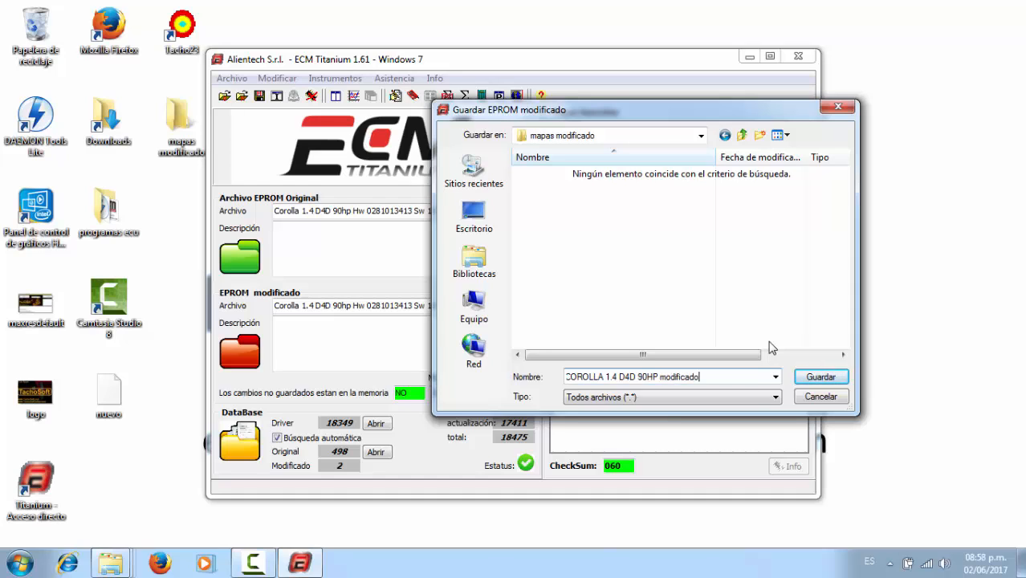
{"action": "key", "text": "Return"}
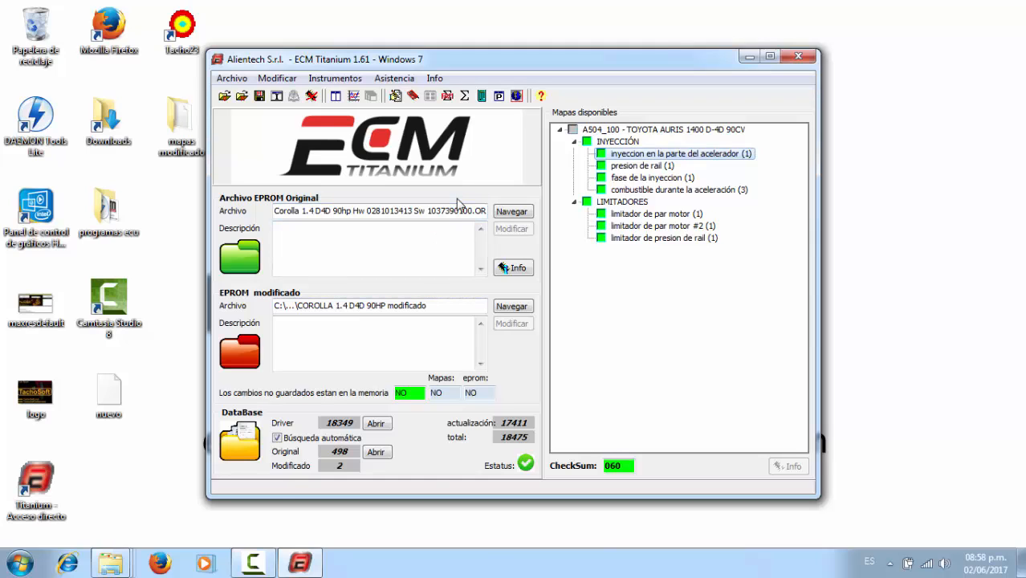
{"action": "left_click", "coordinate": [331, 79]}
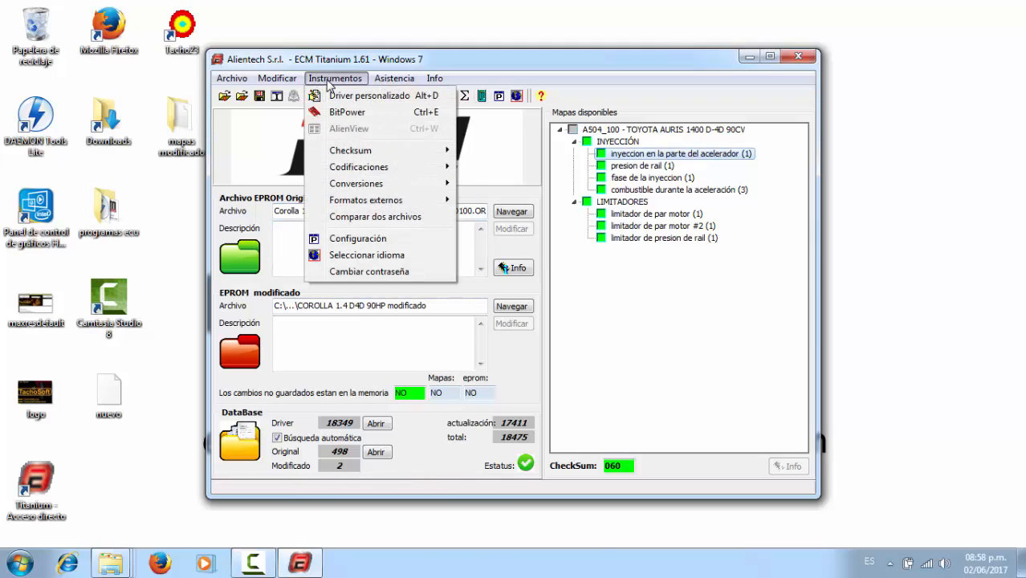
{"action": "mouse_move", "coordinate": [389, 83]}
{"action": "left_click", "coordinate": [521, 62]}
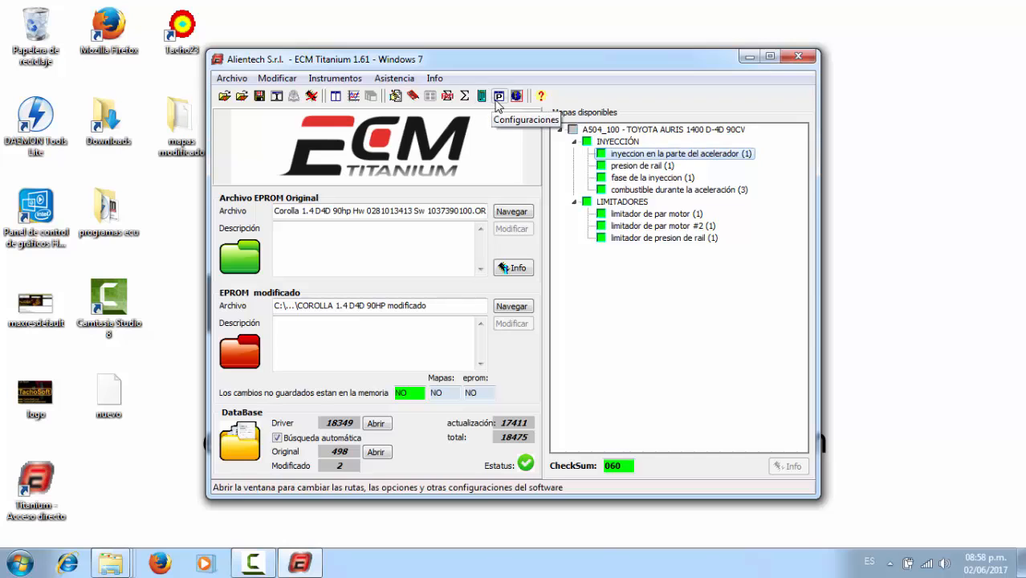
- View the injection phase map (fase de la inyeccion), select its value at 2200 RPM and 38 Load, and close the map
{"action": "double_click", "coordinate": [637, 178]}
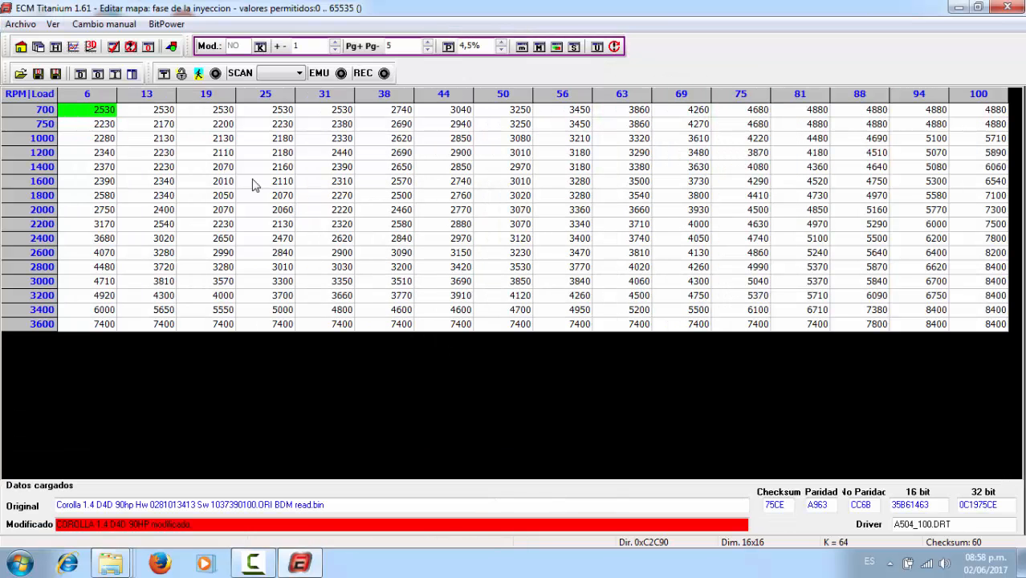
{"action": "left_click", "coordinate": [104, 24]}
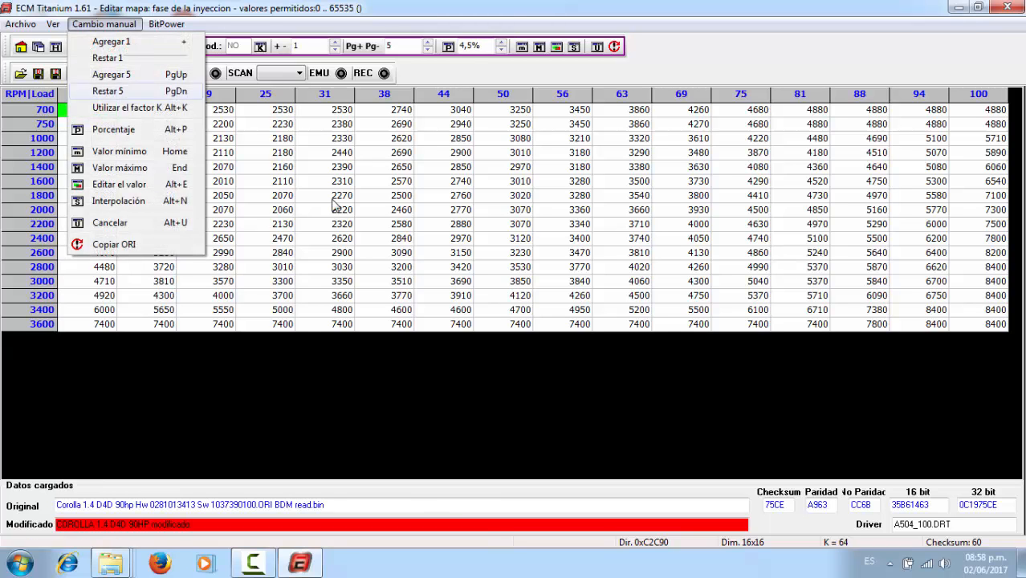
{"action": "left_click", "coordinate": [370, 228]}
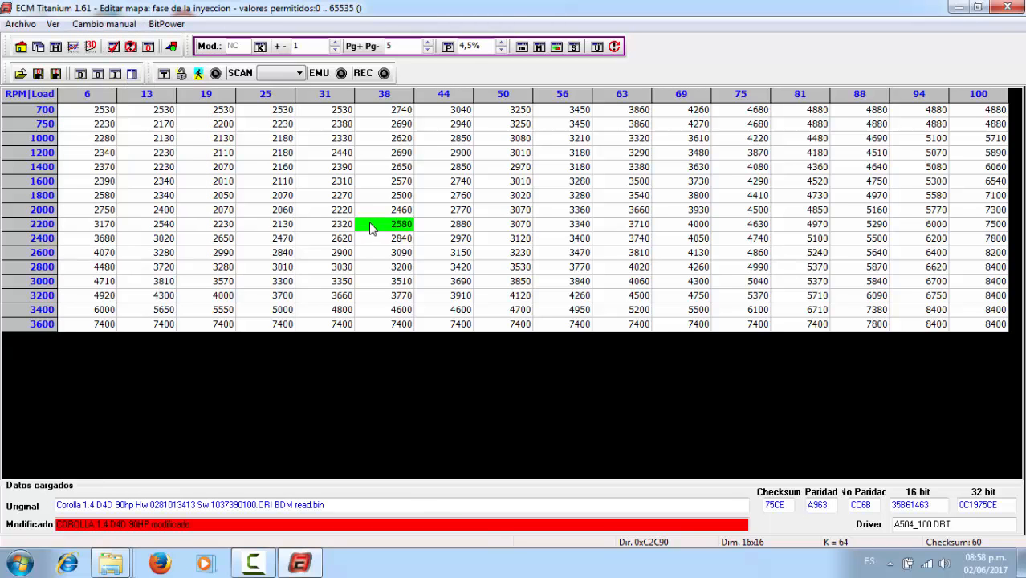
{"action": "left_click", "coordinate": [1007, 7]}
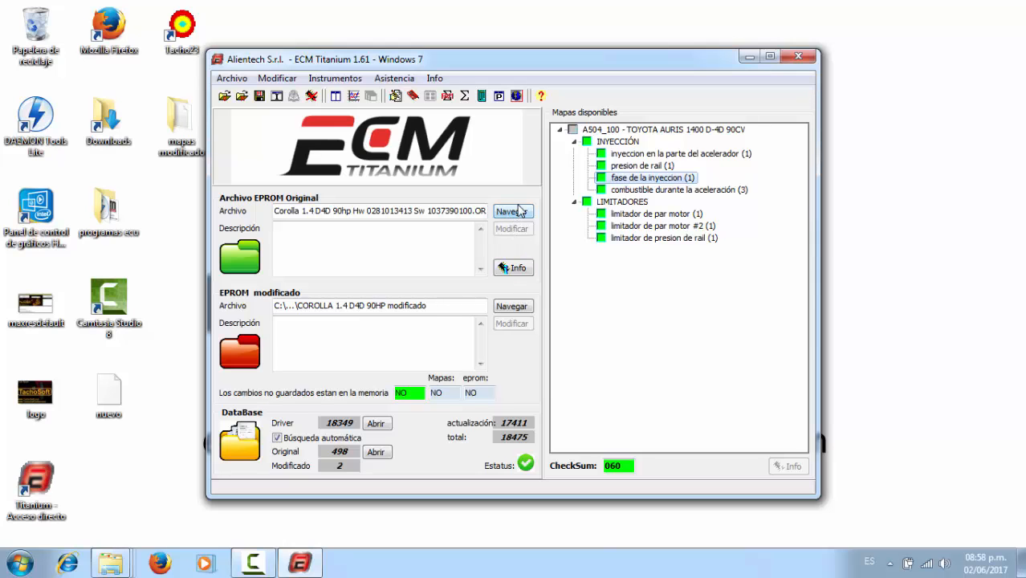
- Open the first engine torque limiter map (limitador de par motor), select its 1600 RPM value, and show the data as a hexadecimal EPROM dump
{"action": "double_click", "coordinate": [642, 214]}
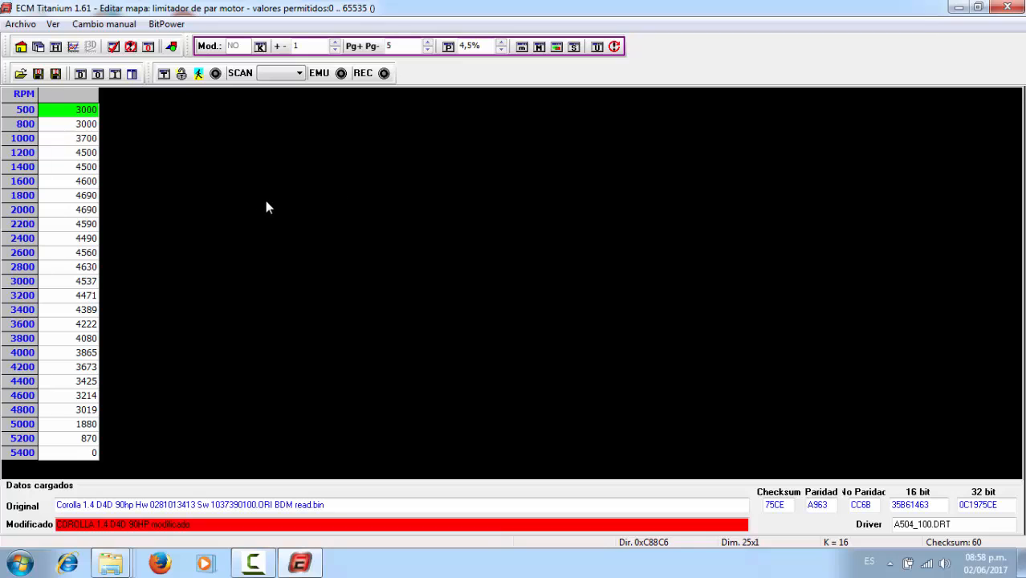
{"action": "left_click", "coordinate": [86, 183]}
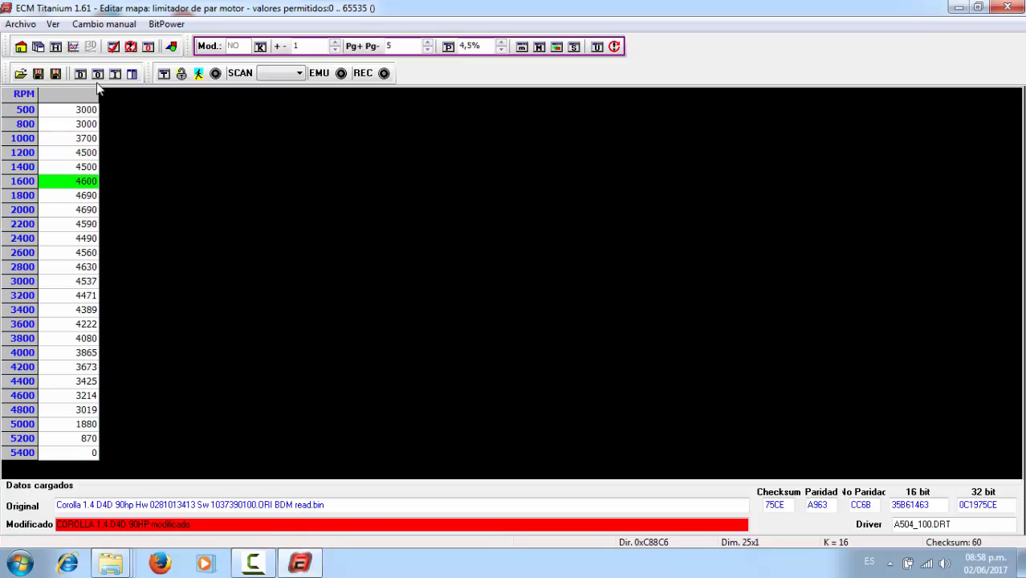
{"action": "left_click", "coordinate": [56, 47]}
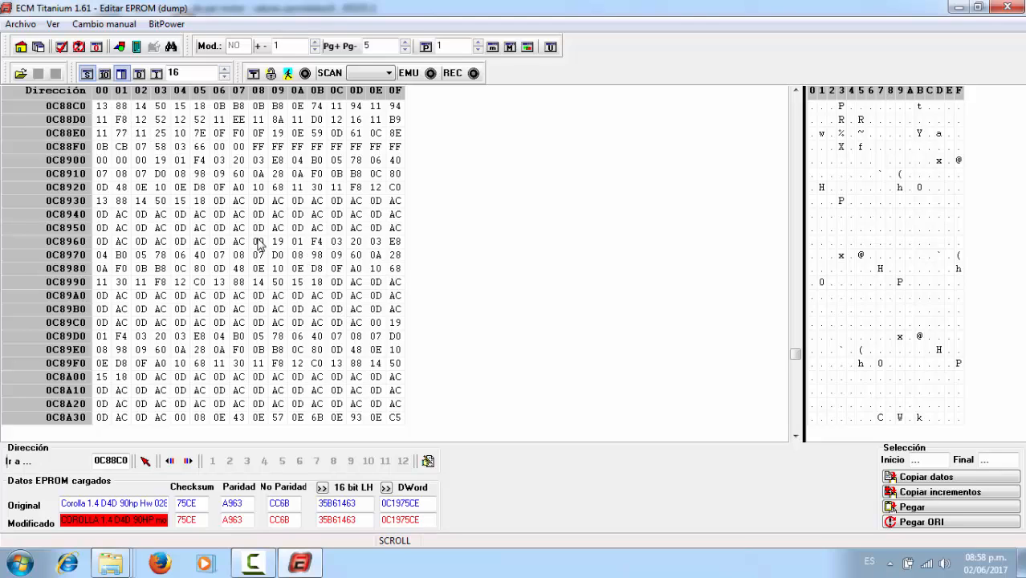
- Examine the hexadecimal EPROM dump from its starting address 000000 down through the rows around 000360
{"action": "left_click_drag", "start_coordinate": [792, 354], "coordinate": [774, 105]}
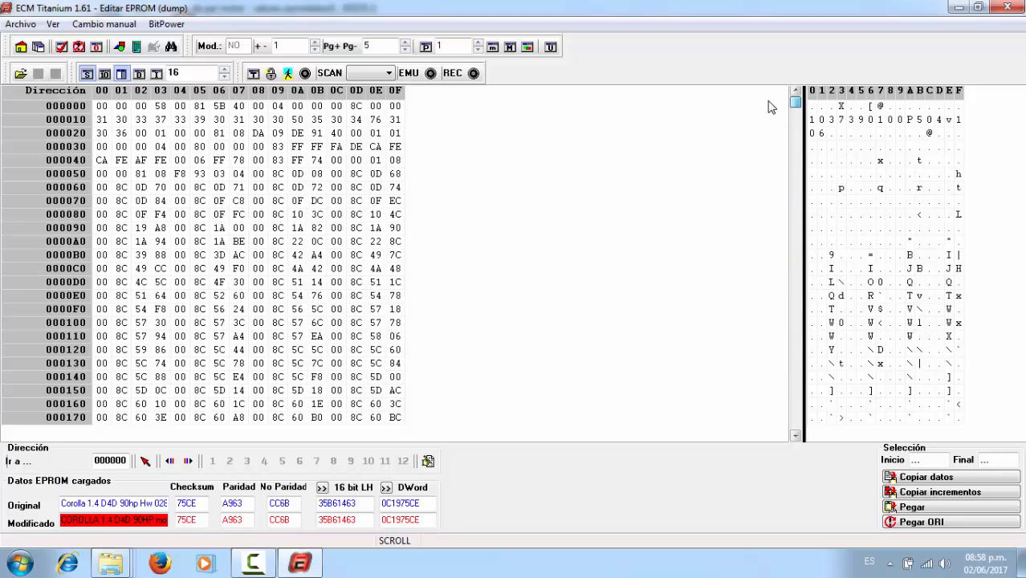
{"action": "double_click", "coordinate": [794, 437]}
{"action": "left_click", "coordinate": [795, 438]}
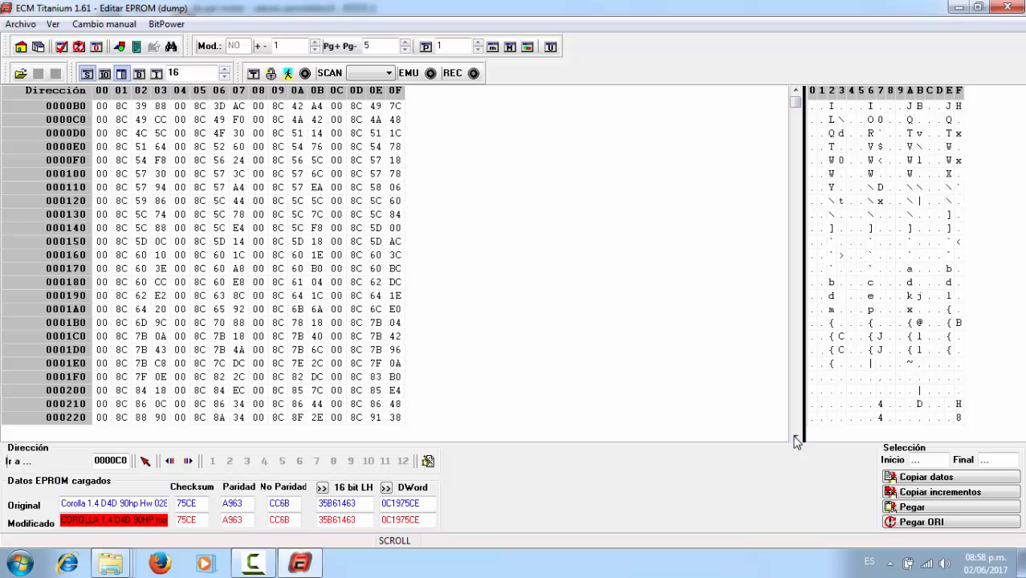
{"action": "left_click", "coordinate": [795, 440]}
{"action": "left_click", "coordinate": [795, 440]}
{"action": "left_click", "coordinate": [794, 440]}
{"action": "left_click", "coordinate": [795, 440]}
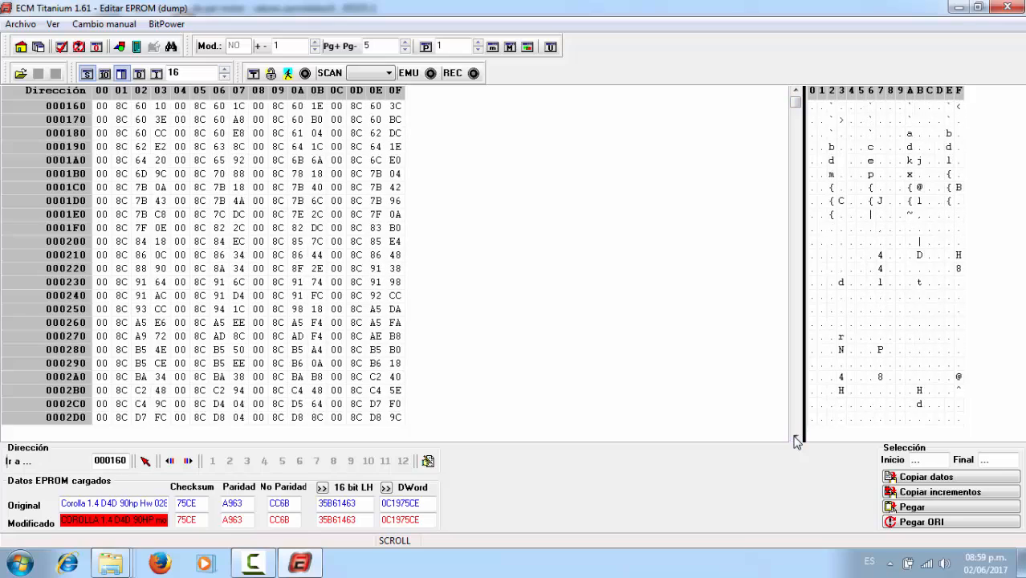
{"action": "left_click", "coordinate": [795, 439]}
{"action": "left_click", "coordinate": [795, 440]}
{"action": "left_click", "coordinate": [794, 440]}
{"action": "left_click", "coordinate": [795, 440]}
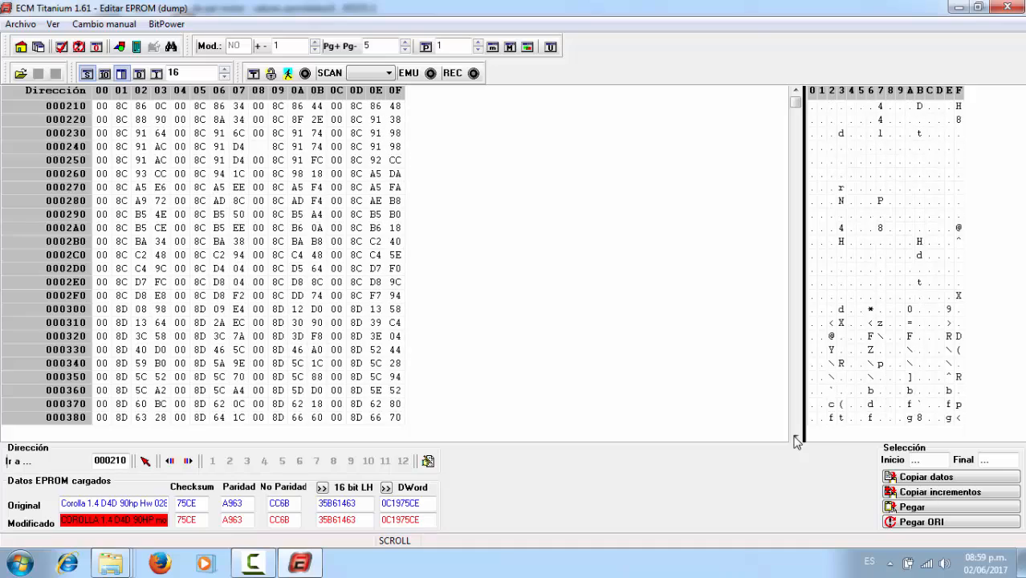
{"action": "left_click", "coordinate": [794, 440]}
{"action": "left_click", "coordinate": [794, 440]}
{"action": "left_click", "coordinate": [795, 440]}
{"action": "left_click", "coordinate": [795, 440]}
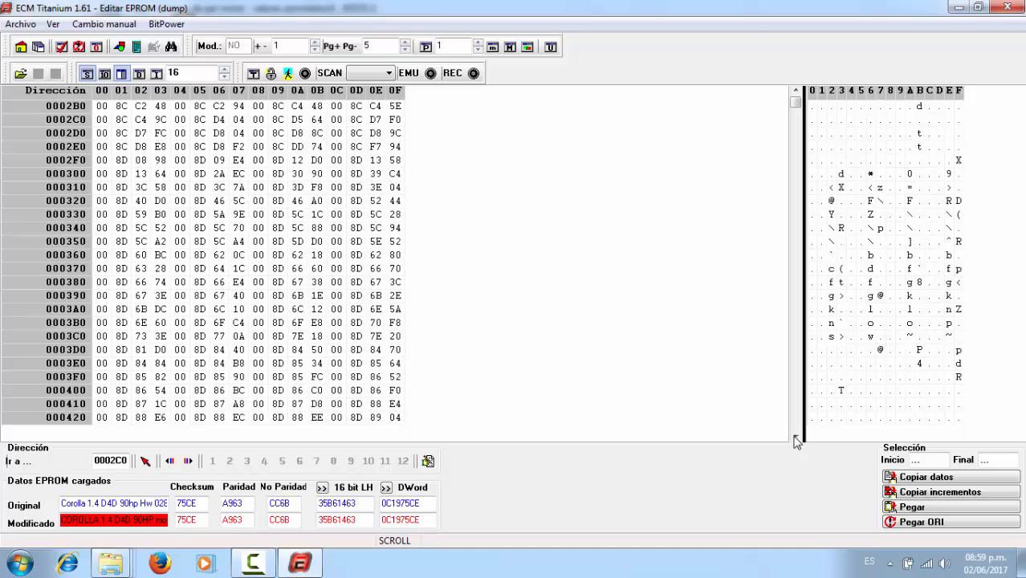
{"action": "left_click", "coordinate": [794, 440]}
{"action": "left_click", "coordinate": [795, 440]}
{"action": "left_click", "coordinate": [795, 440]}
{"action": "left_click", "coordinate": [794, 438]}
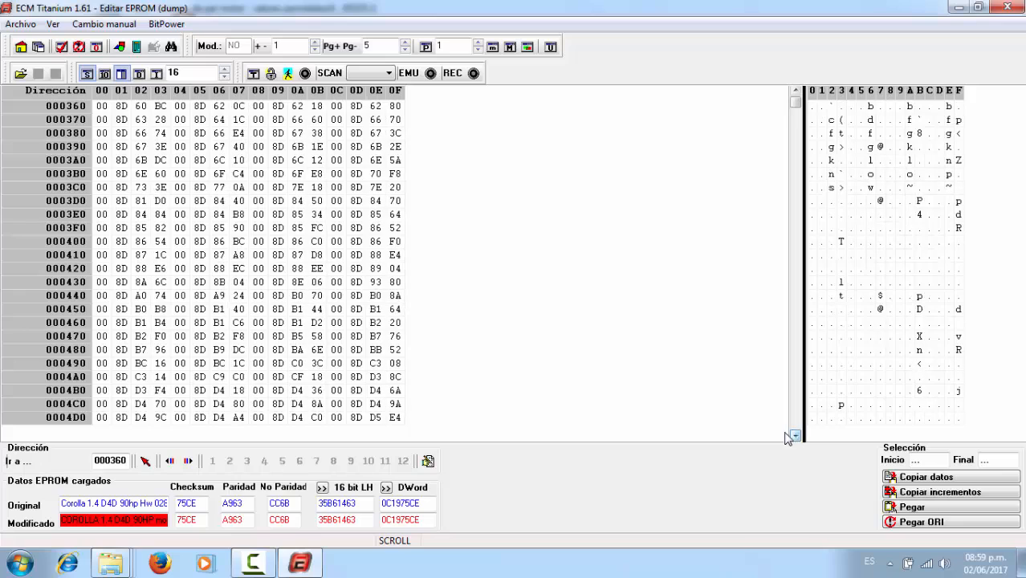
- Close the EPROM dump editor and minimize the main program window to show the desktop
{"action": "left_click", "coordinate": [1021, 7]}
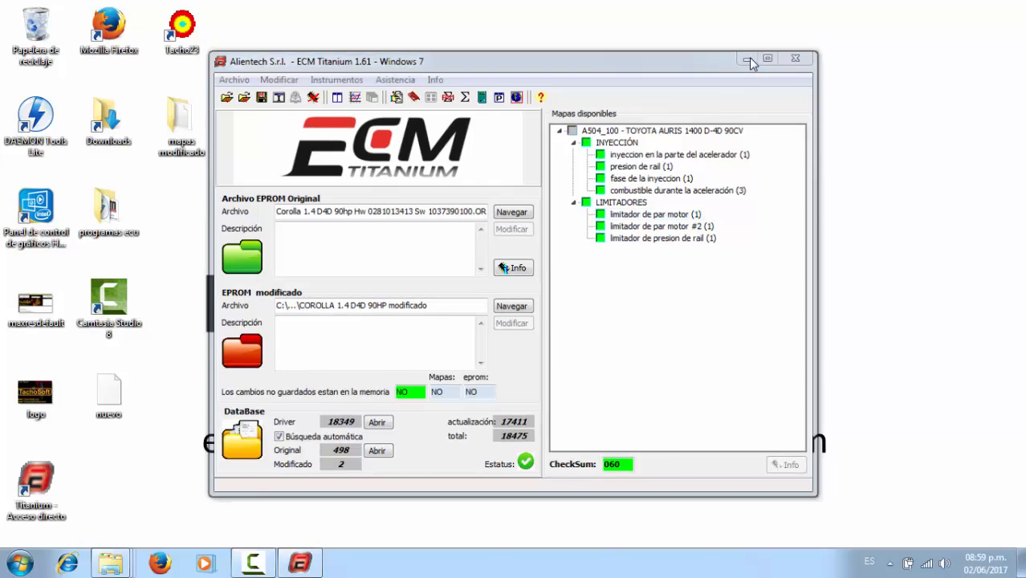
{"action": "left_click", "coordinate": [748, 57]}
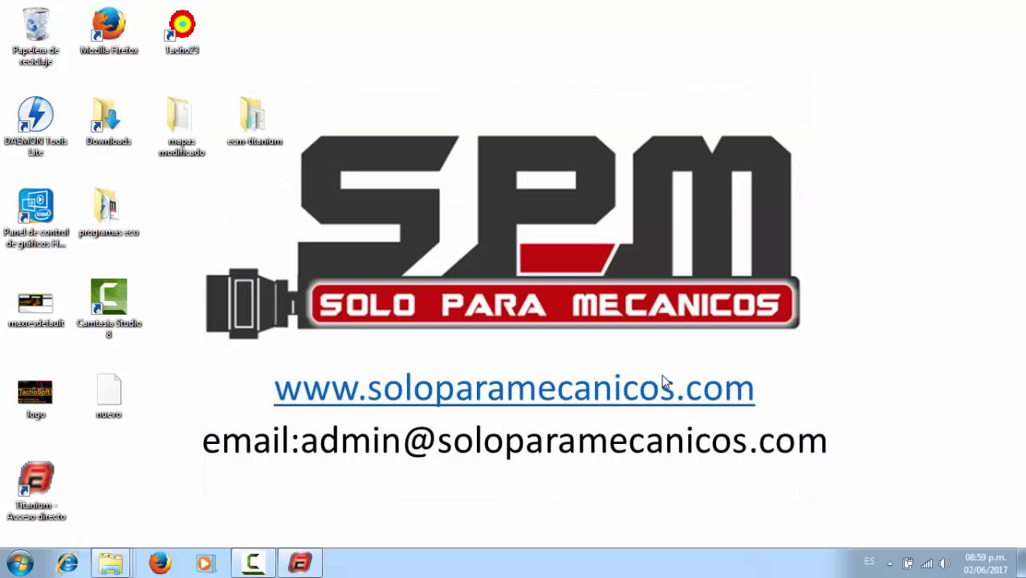